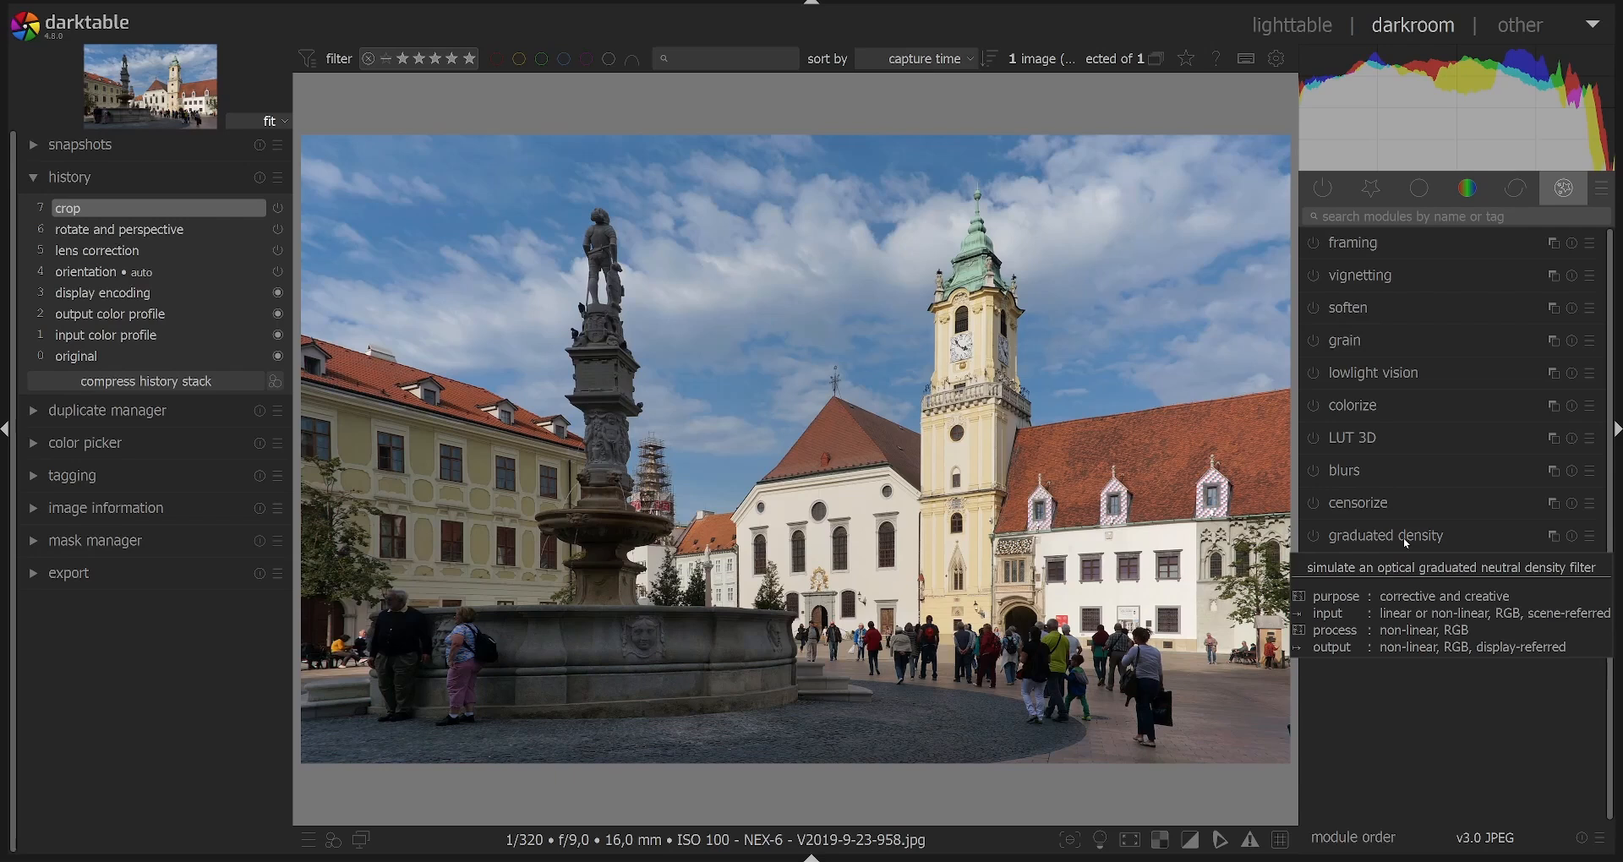
Apply graduated density with its line raised to the statue's feet, trying a density of 2 EV before setting 1.5 EV.
left_click(1408, 541)
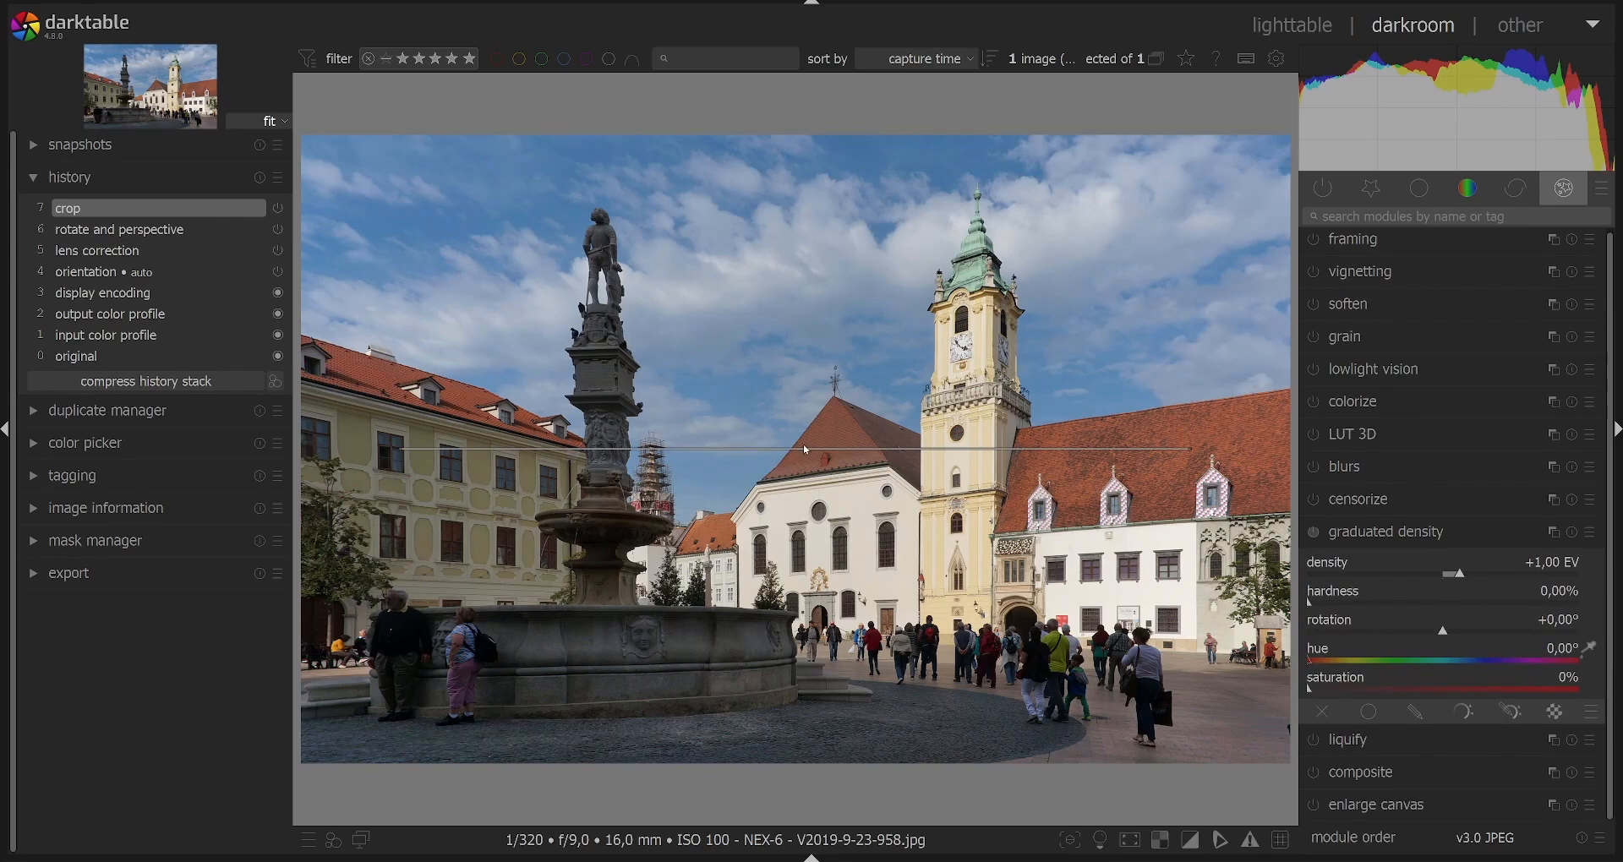
left_click_drag(804, 452, 843, 315)
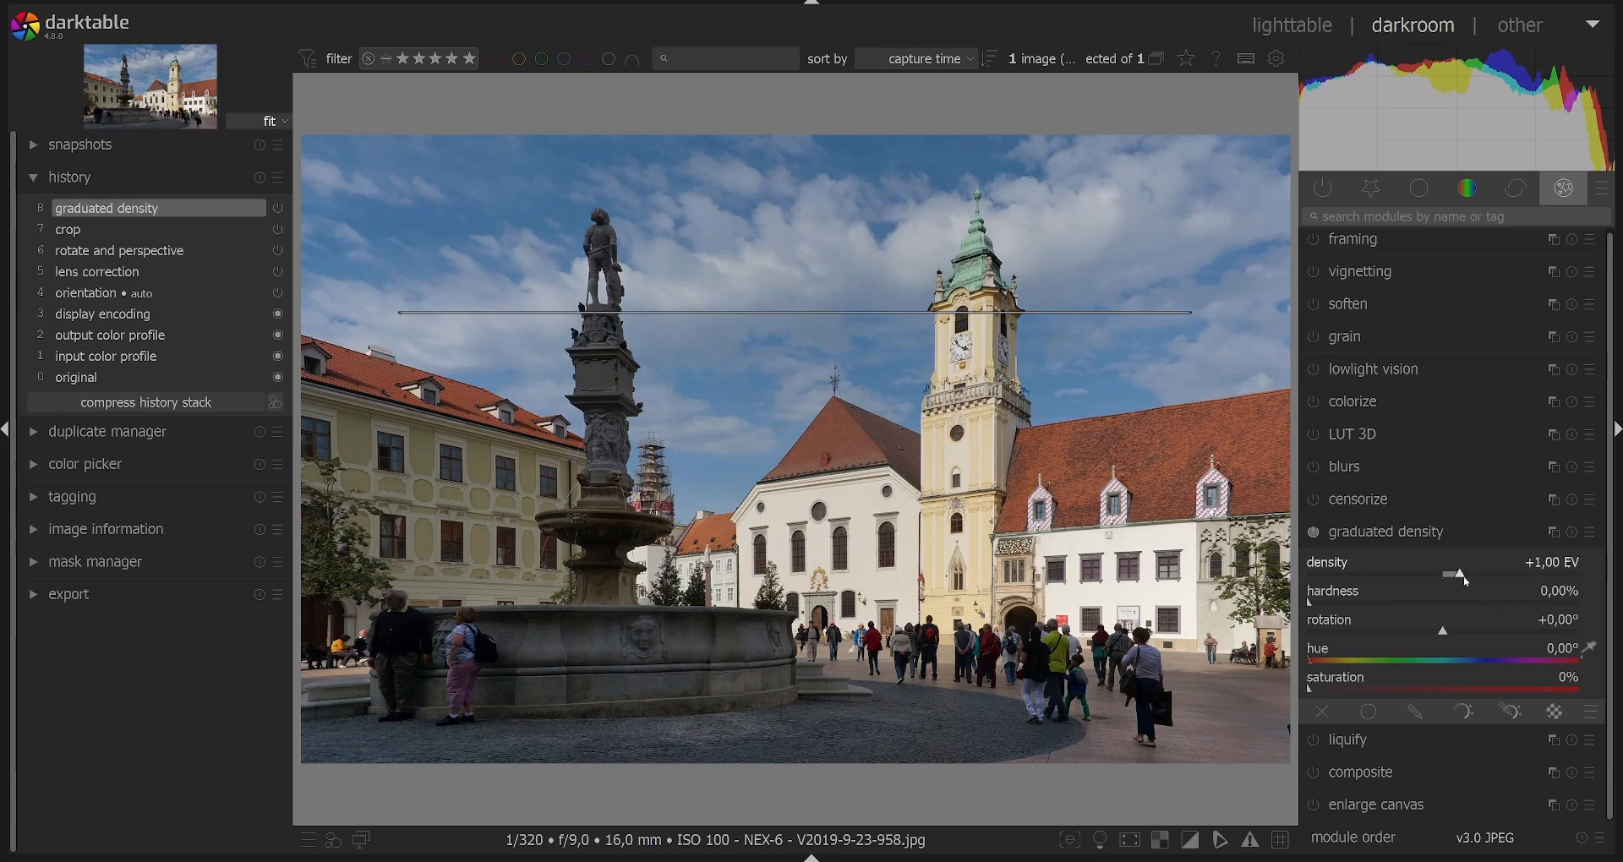
right_click(1534, 568)
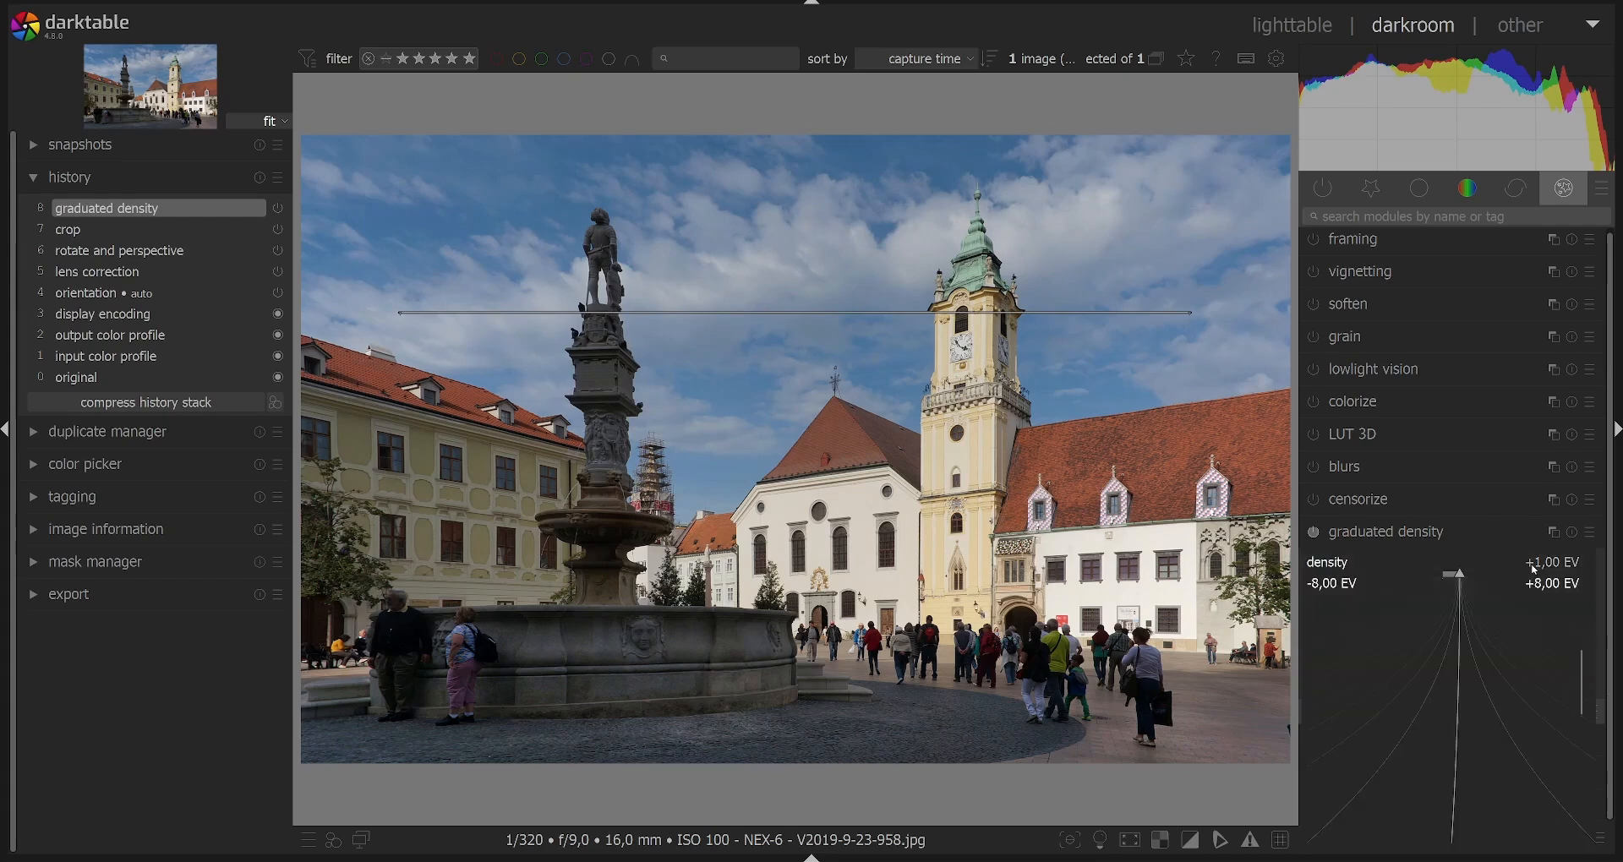
type("2")
key("Return")
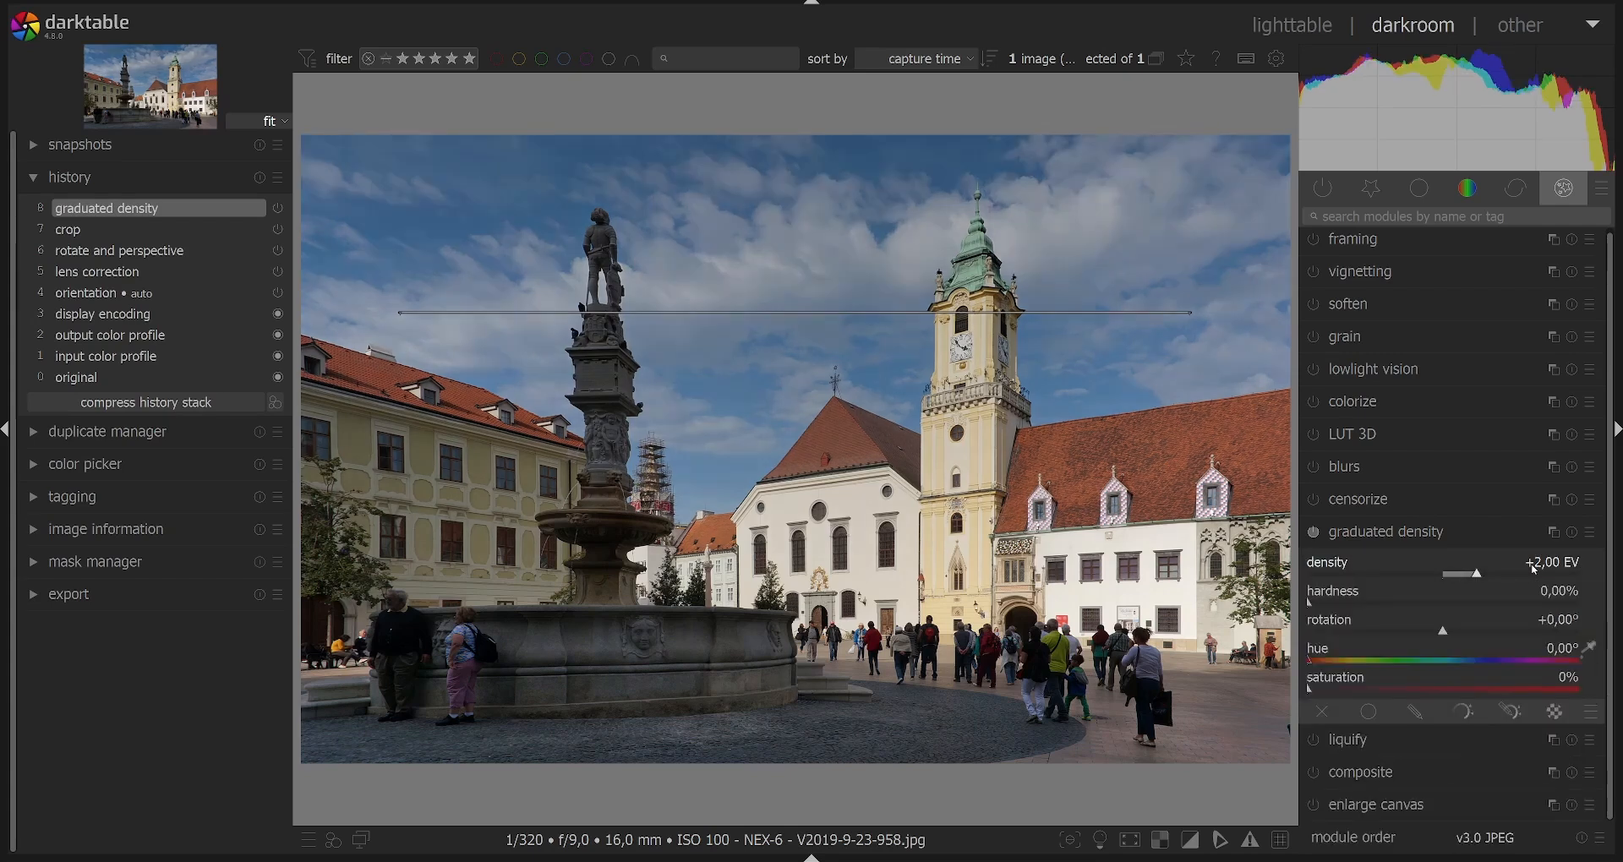
right_click(1534, 568)
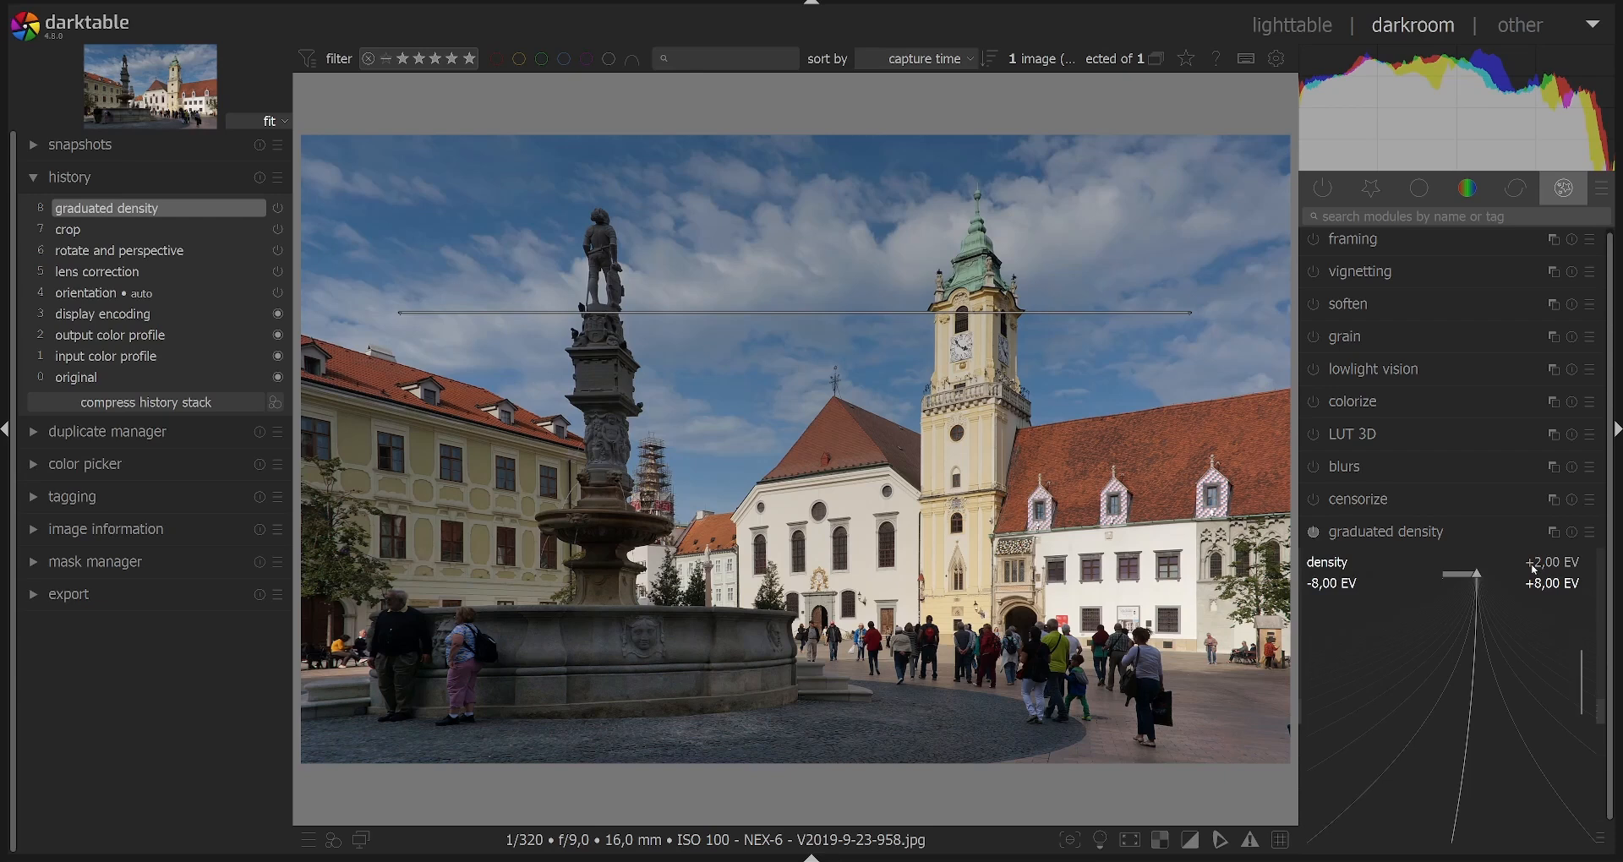
type("1,5")
key("Return")
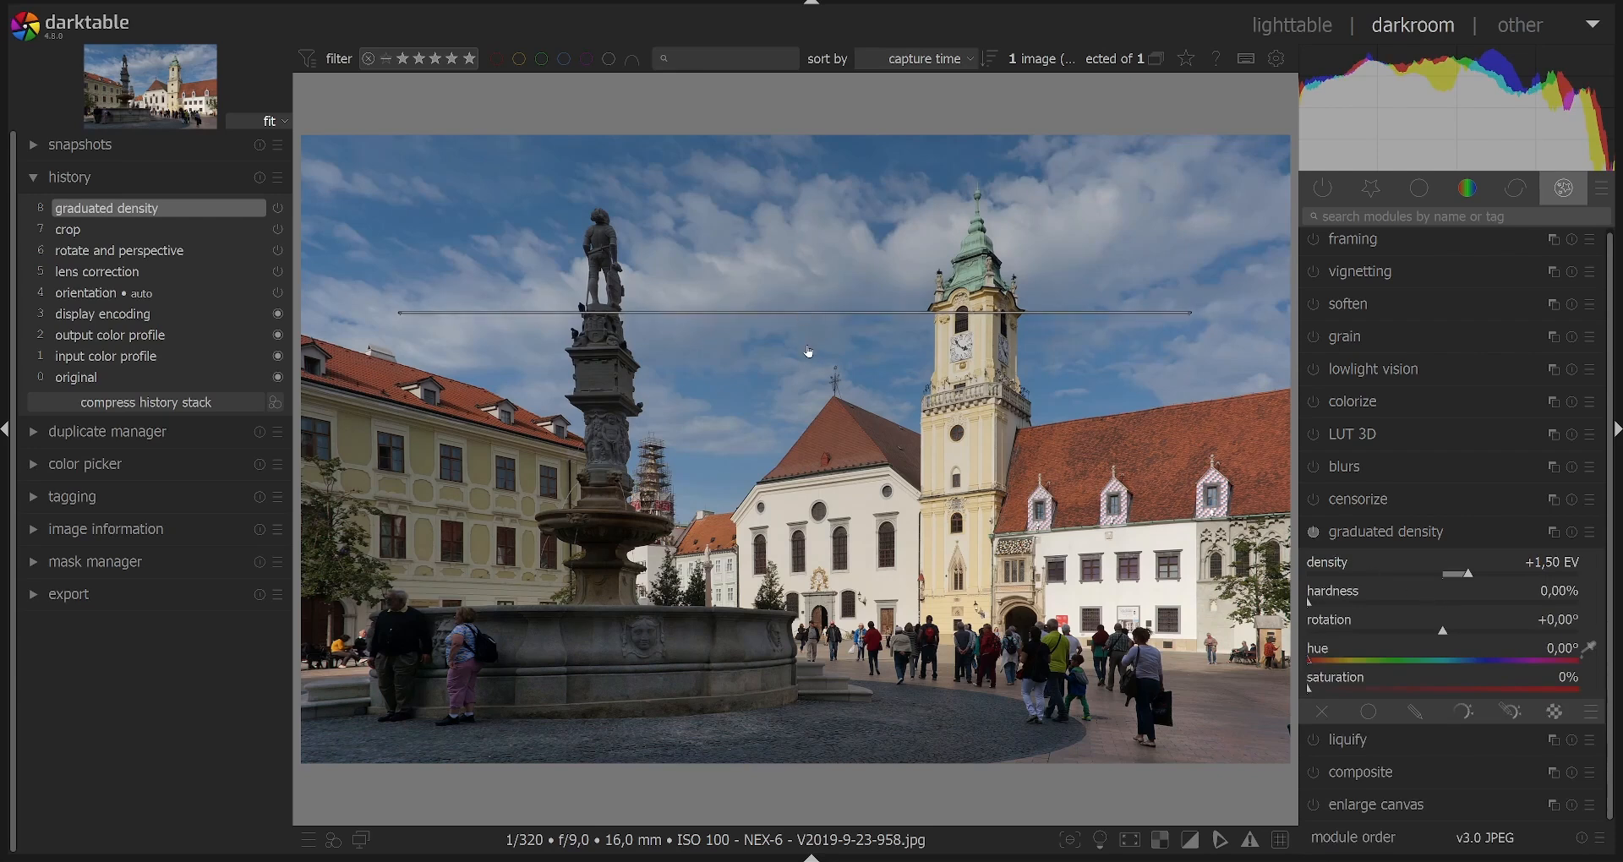
Lower the gradient line to the fountain's upper basin and set the density to -2.65 EV.
left_click_drag(817, 317, 826, 487)
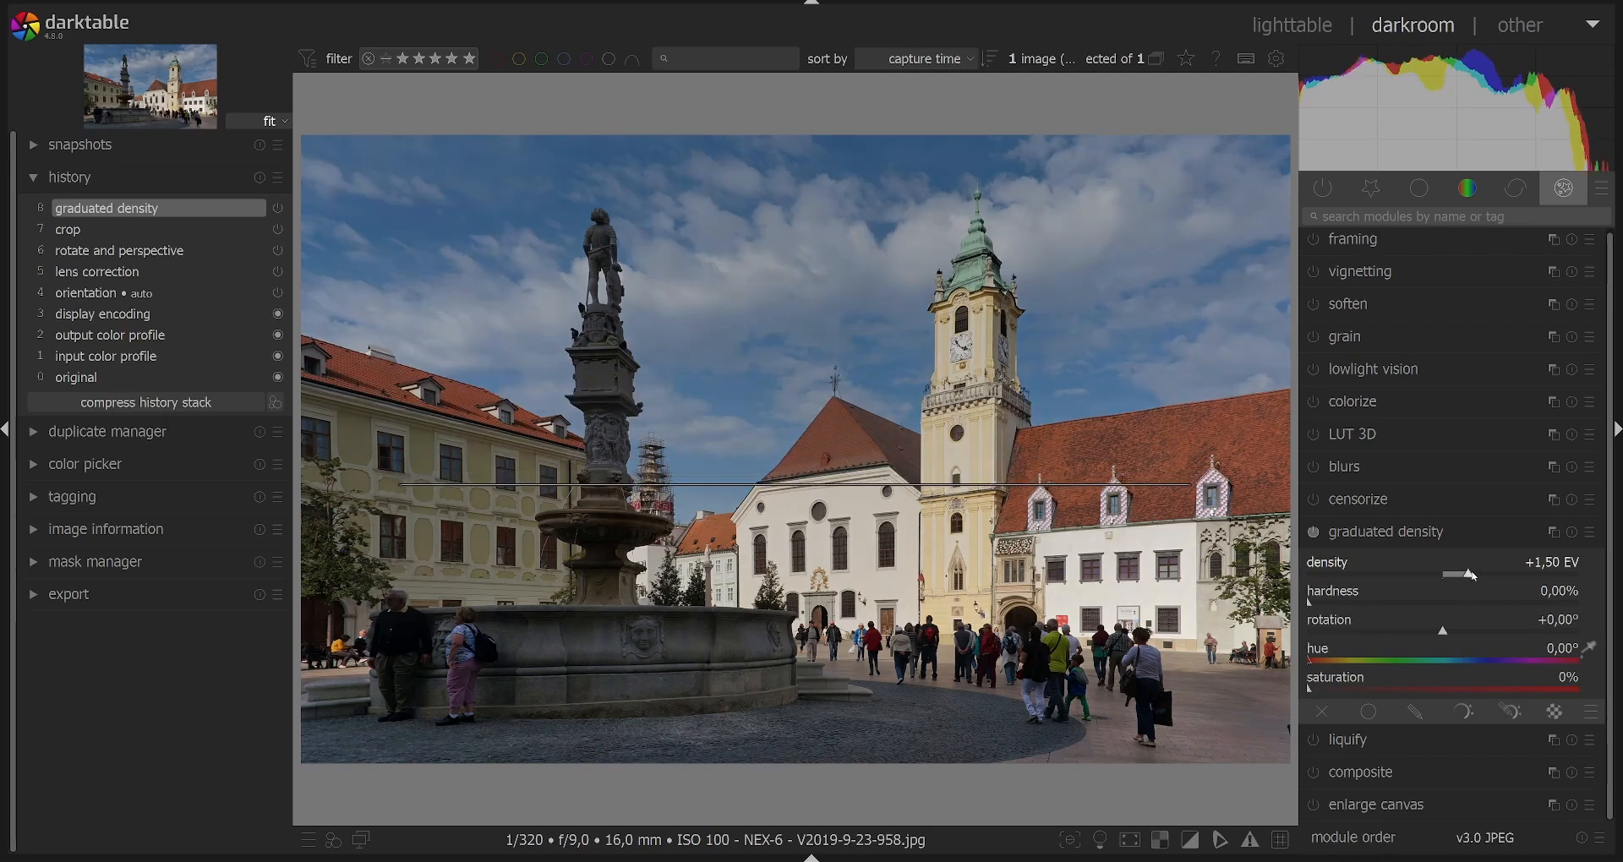
left_click_drag(1469, 576, 1398, 585)
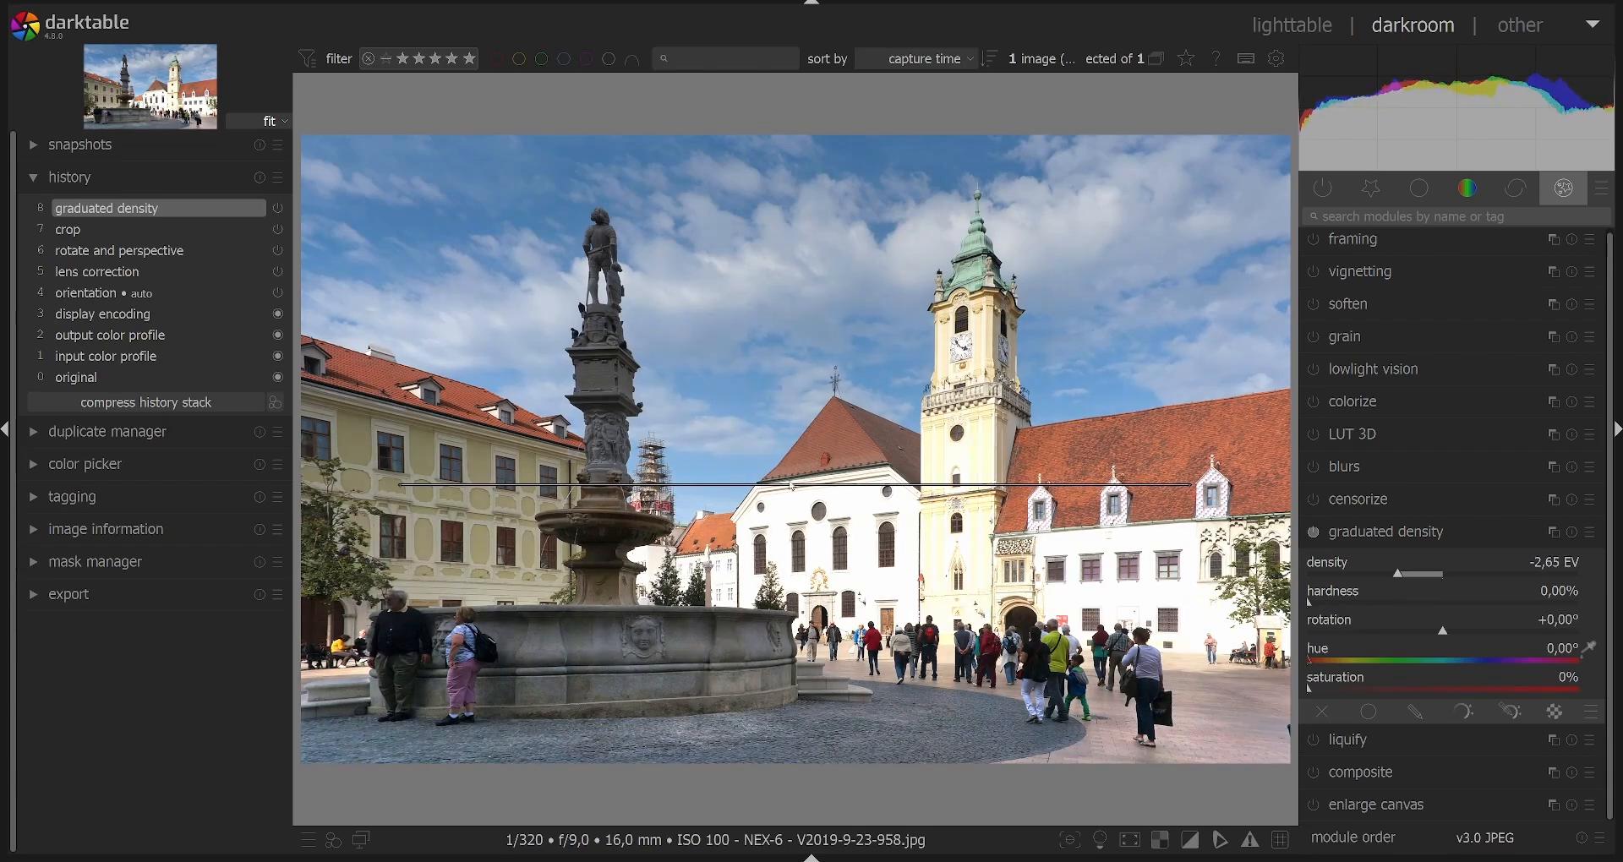
left_click_drag(803, 486, 804, 510)
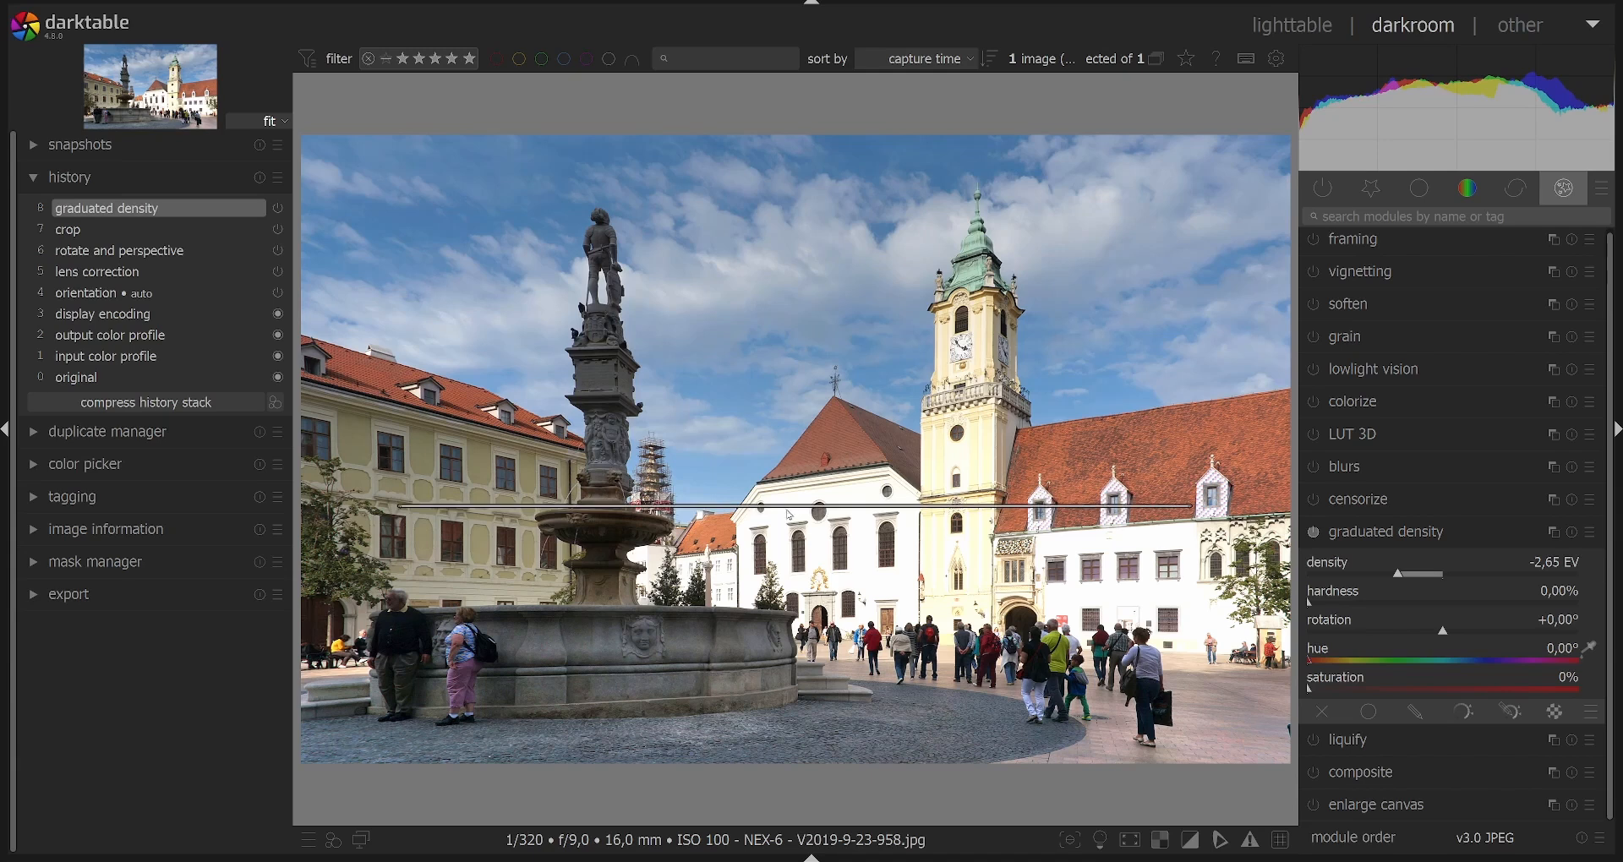
left_click_drag(797, 509, 797, 528)
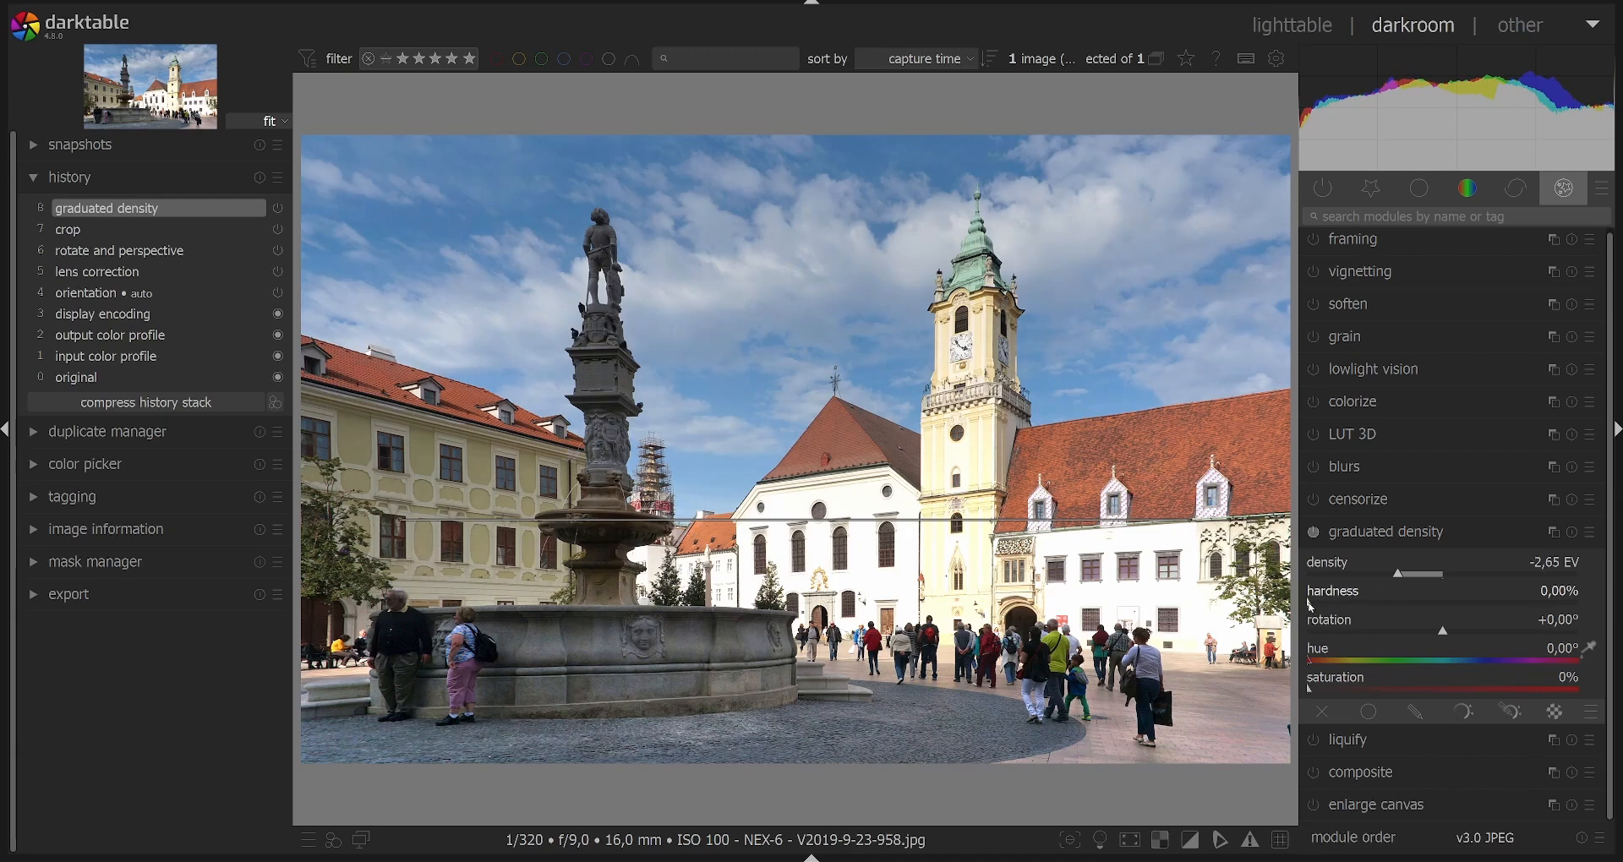
Try the gradient hardness at 100% and 0%, and settle on 38.10%.
left_click_drag(1311, 605, 1589, 626)
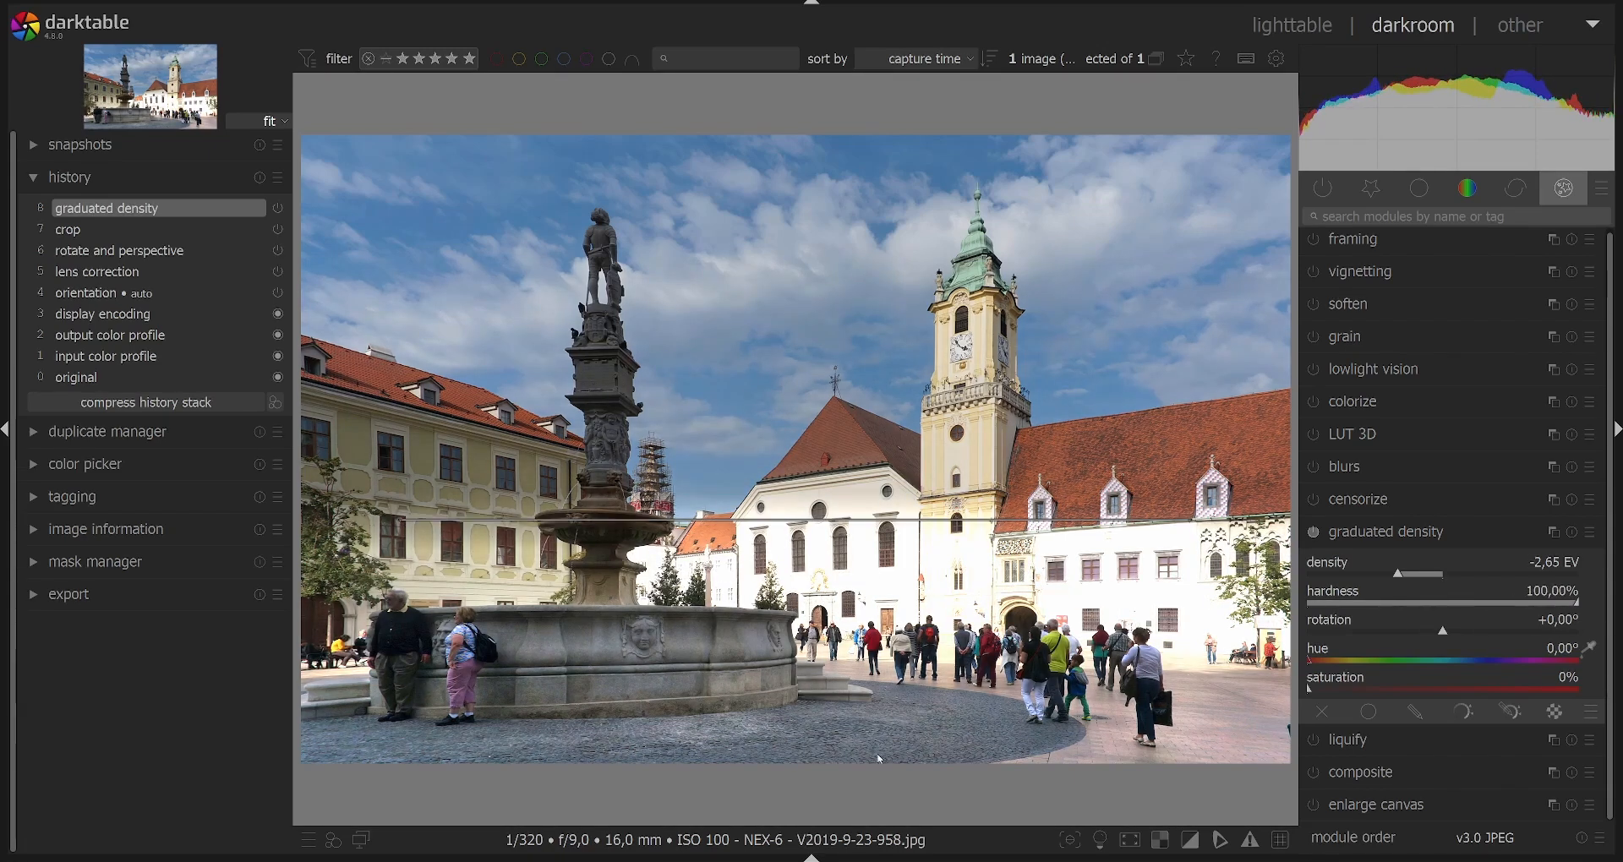
left_click_drag(1579, 607, 1291, 613)
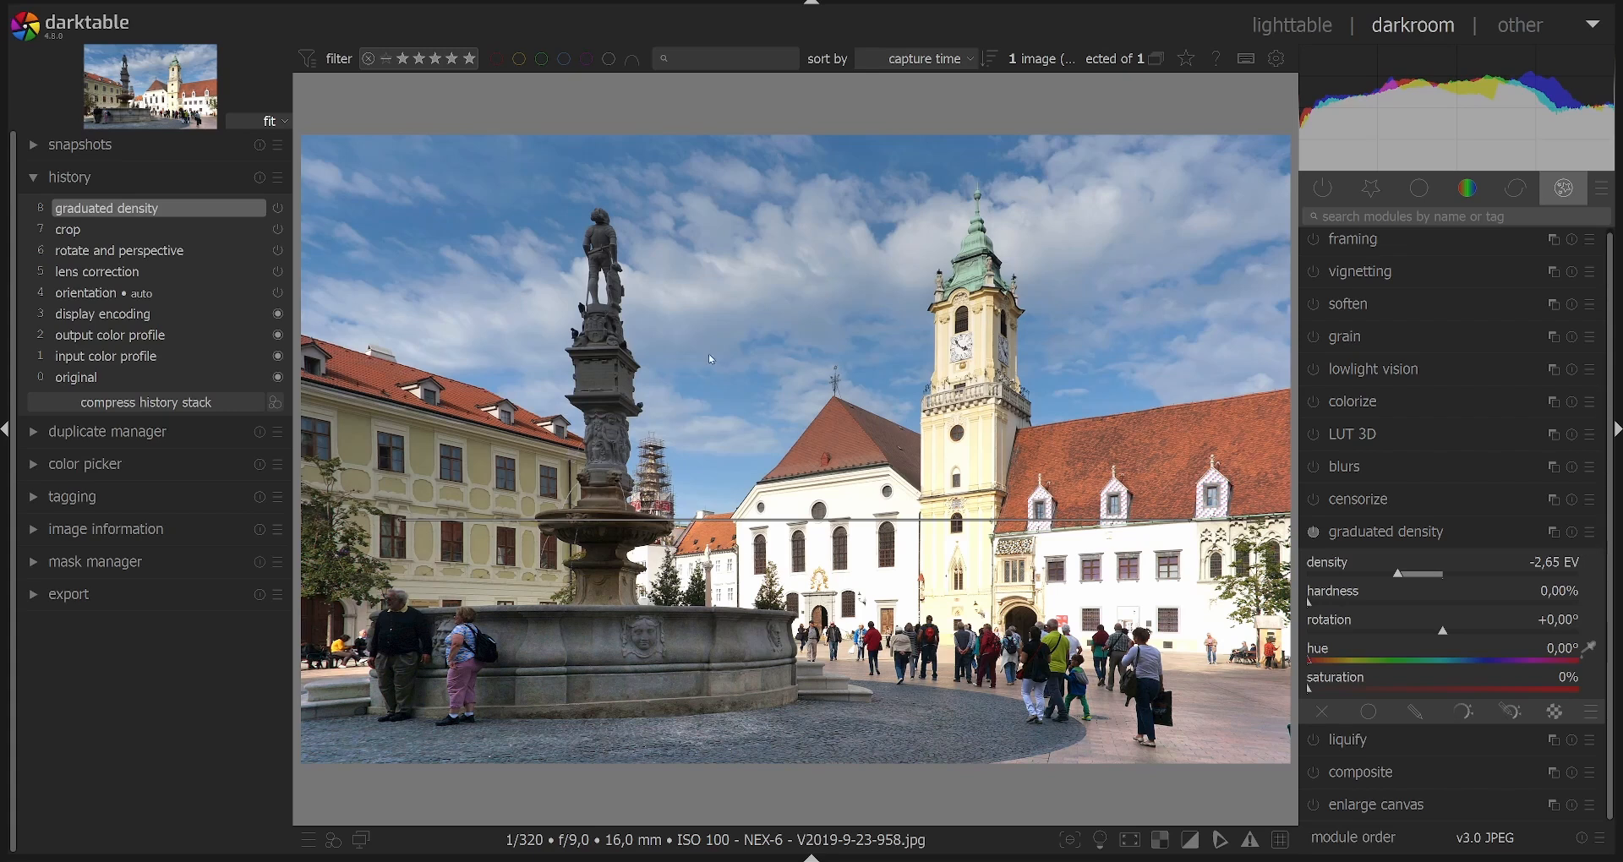
left_click_drag(1315, 607, 1409, 630)
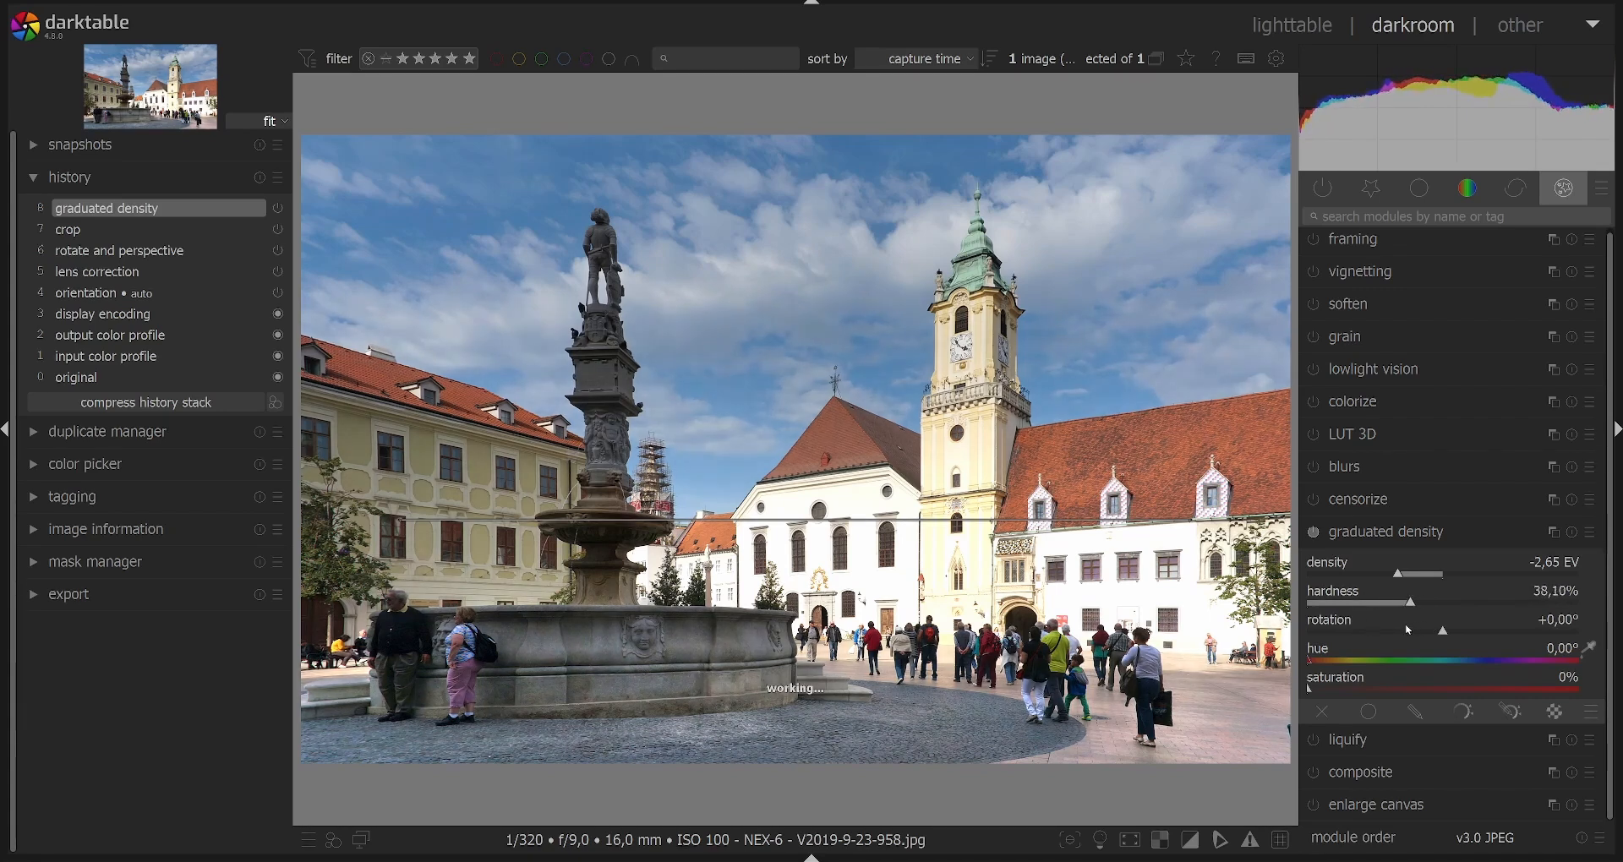
Collapse the graduated density settings and compare the photo with the effect off and on.
left_click(1395, 535)
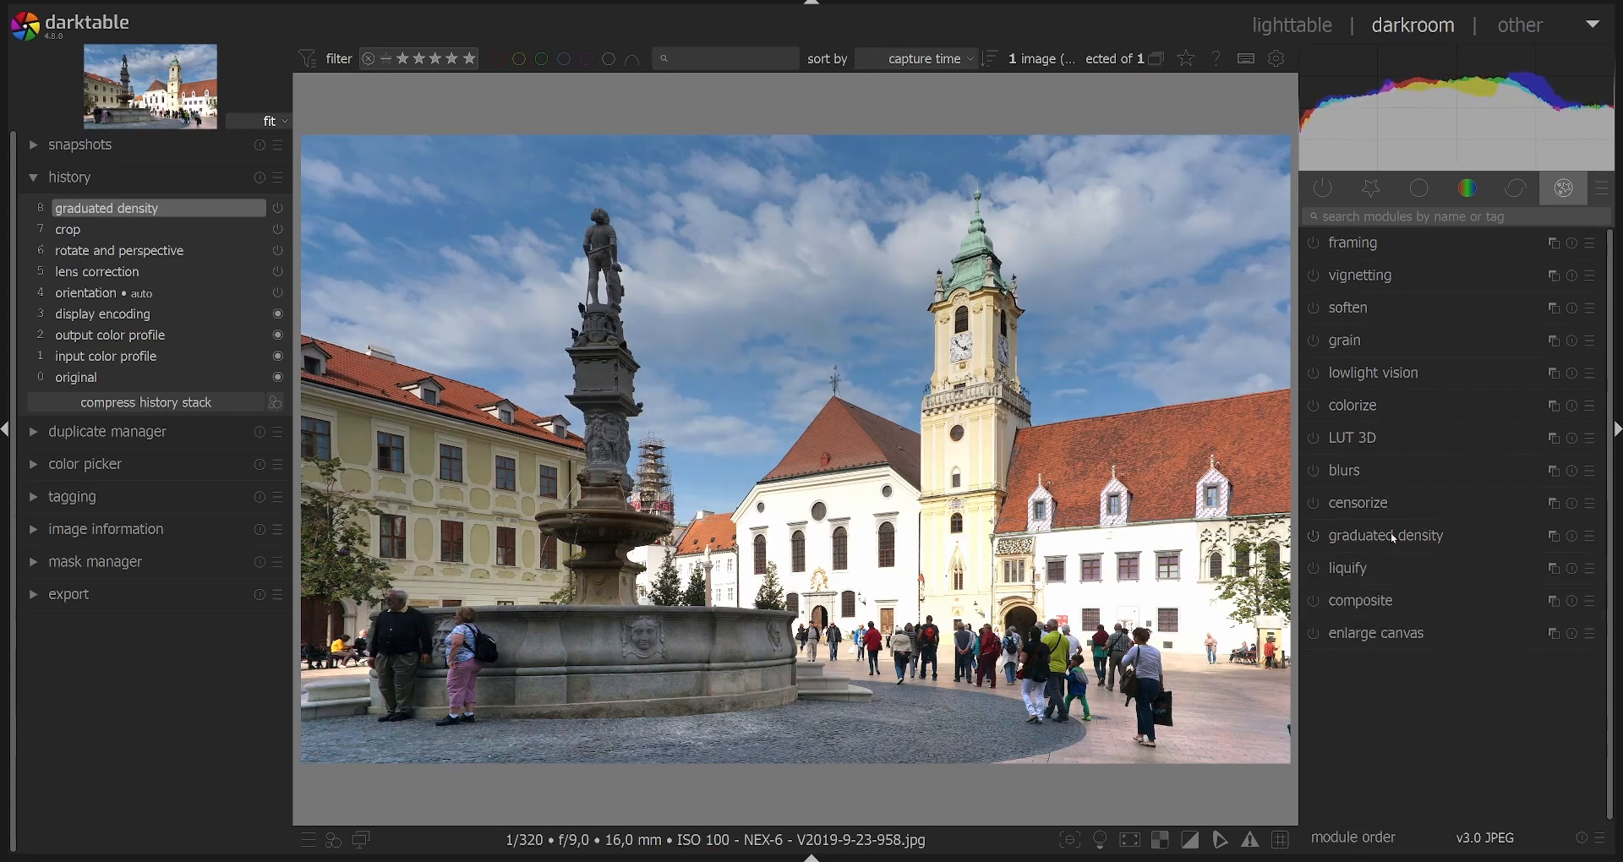
left_click(1314, 537)
left_click(1314, 536)
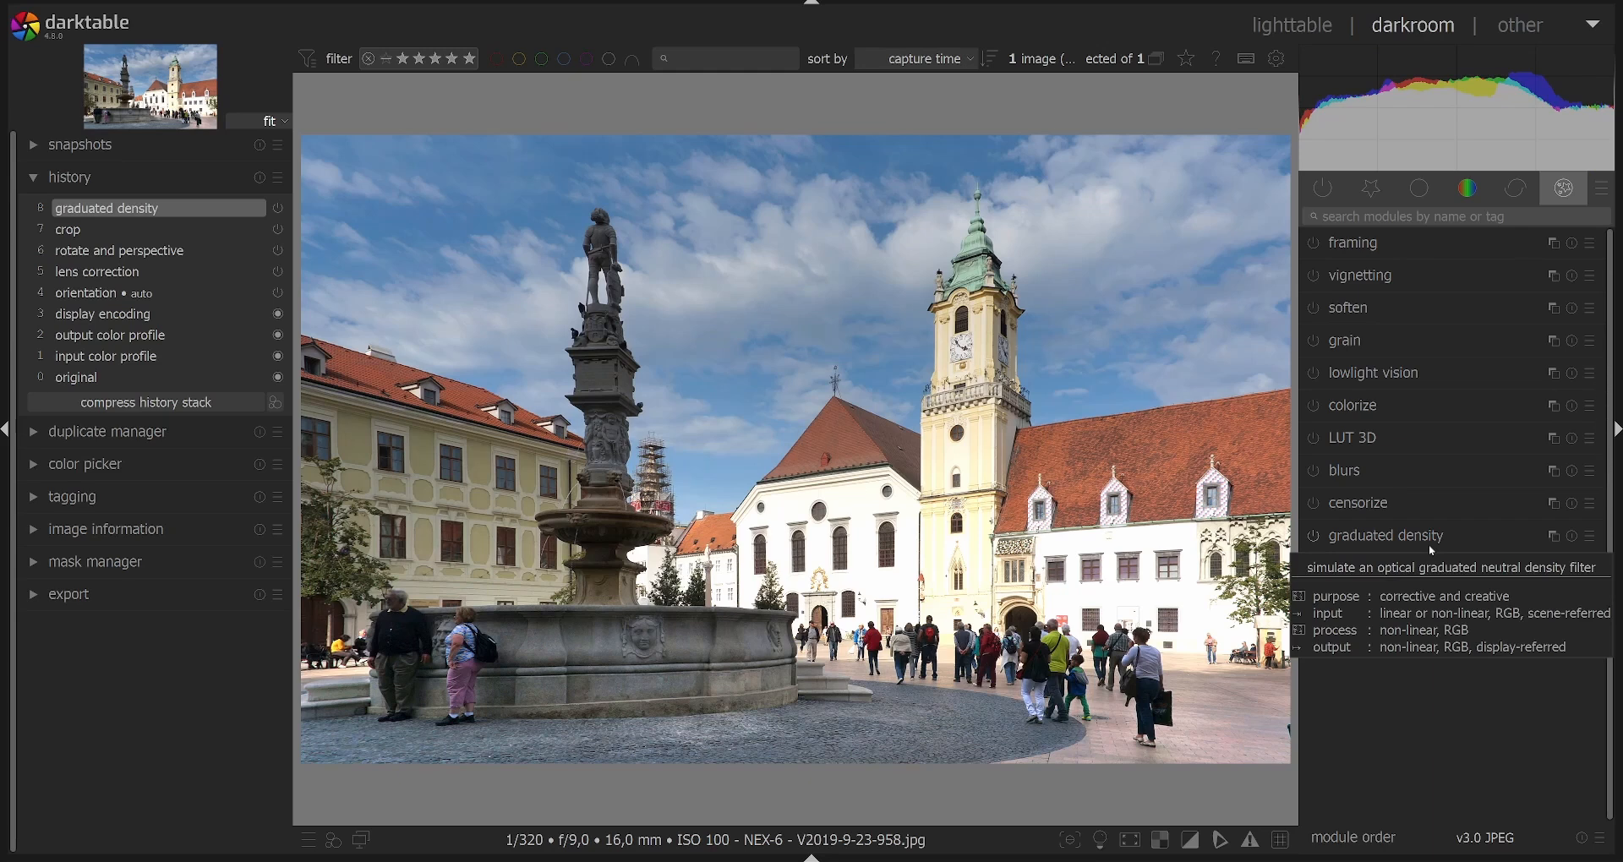
Open the photo V2019-9-18-434.jpg and apply graduated density with its line rotated 12.87° along the meadow slope.
key("F8")
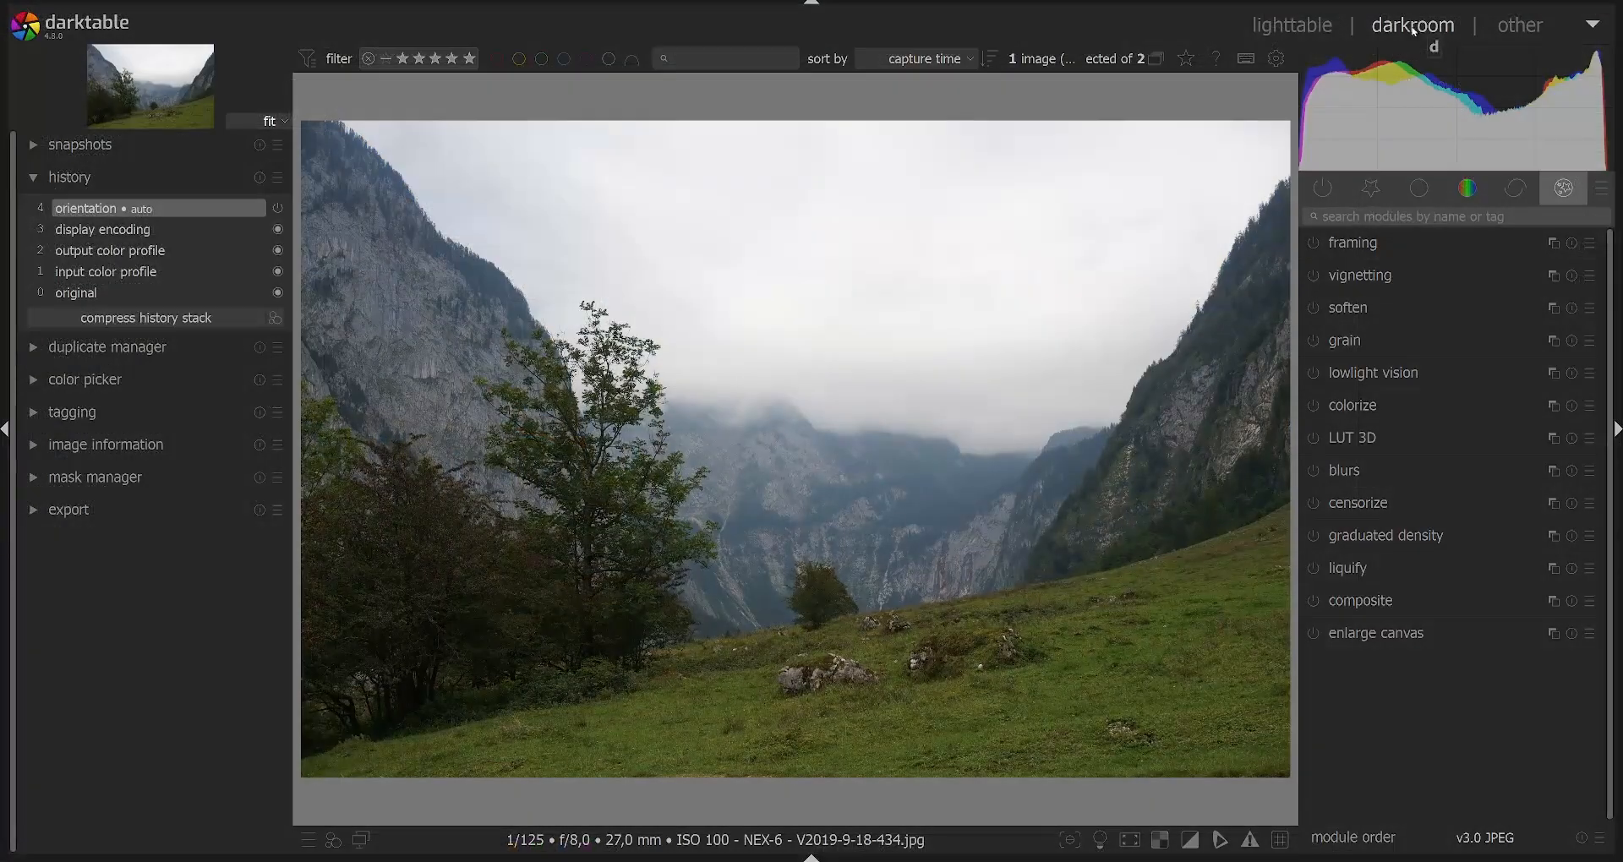
key("F8")
left_click(1400, 538)
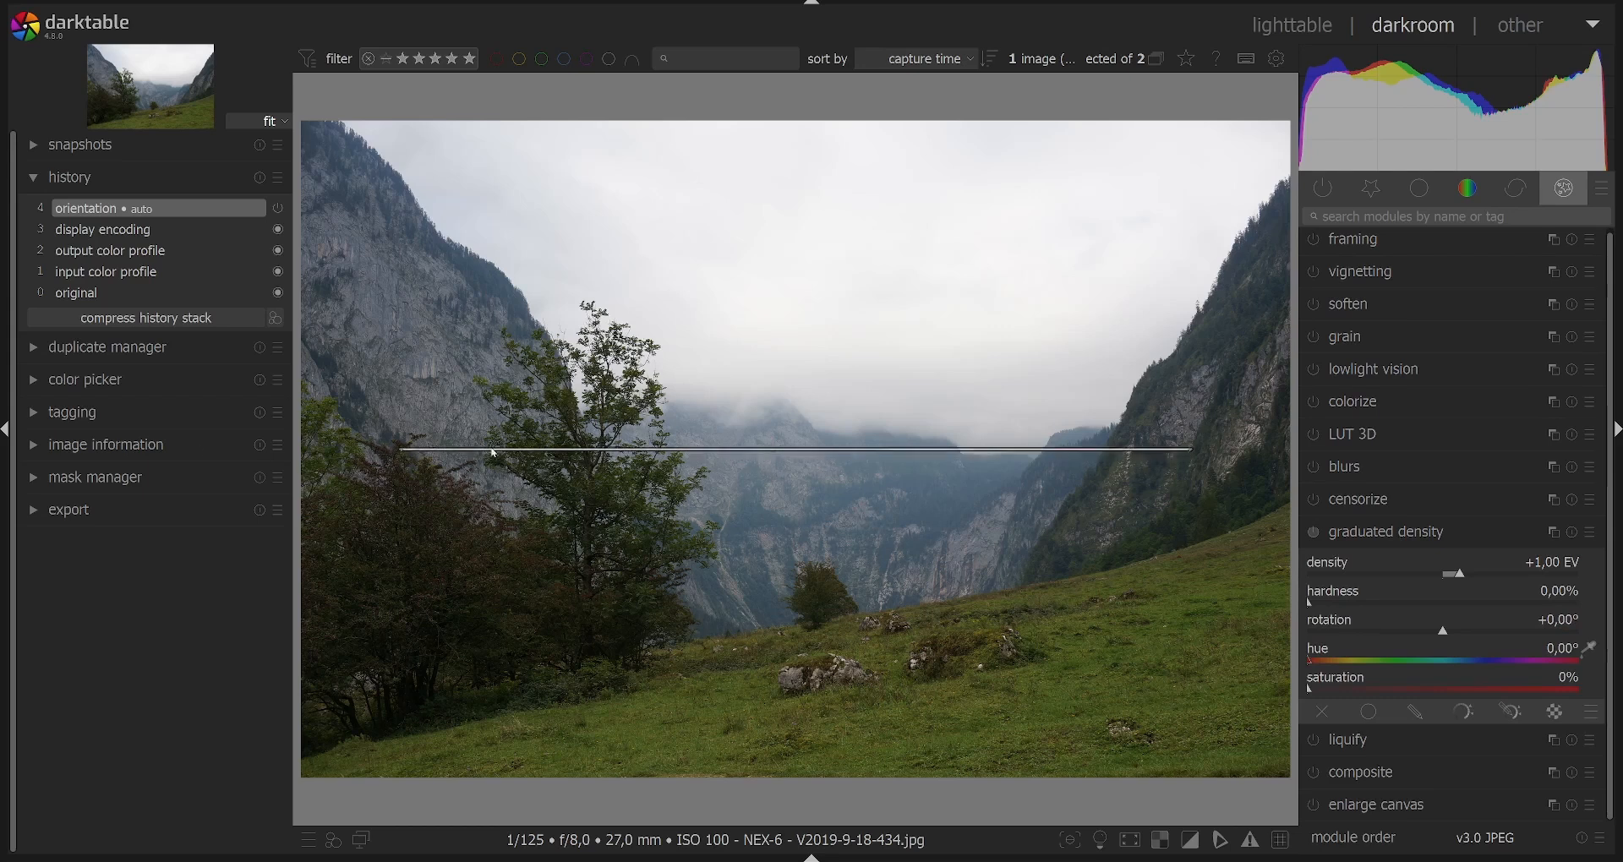
left_click_drag(402, 454, 409, 568)
left_click_drag(821, 509, 821, 579)
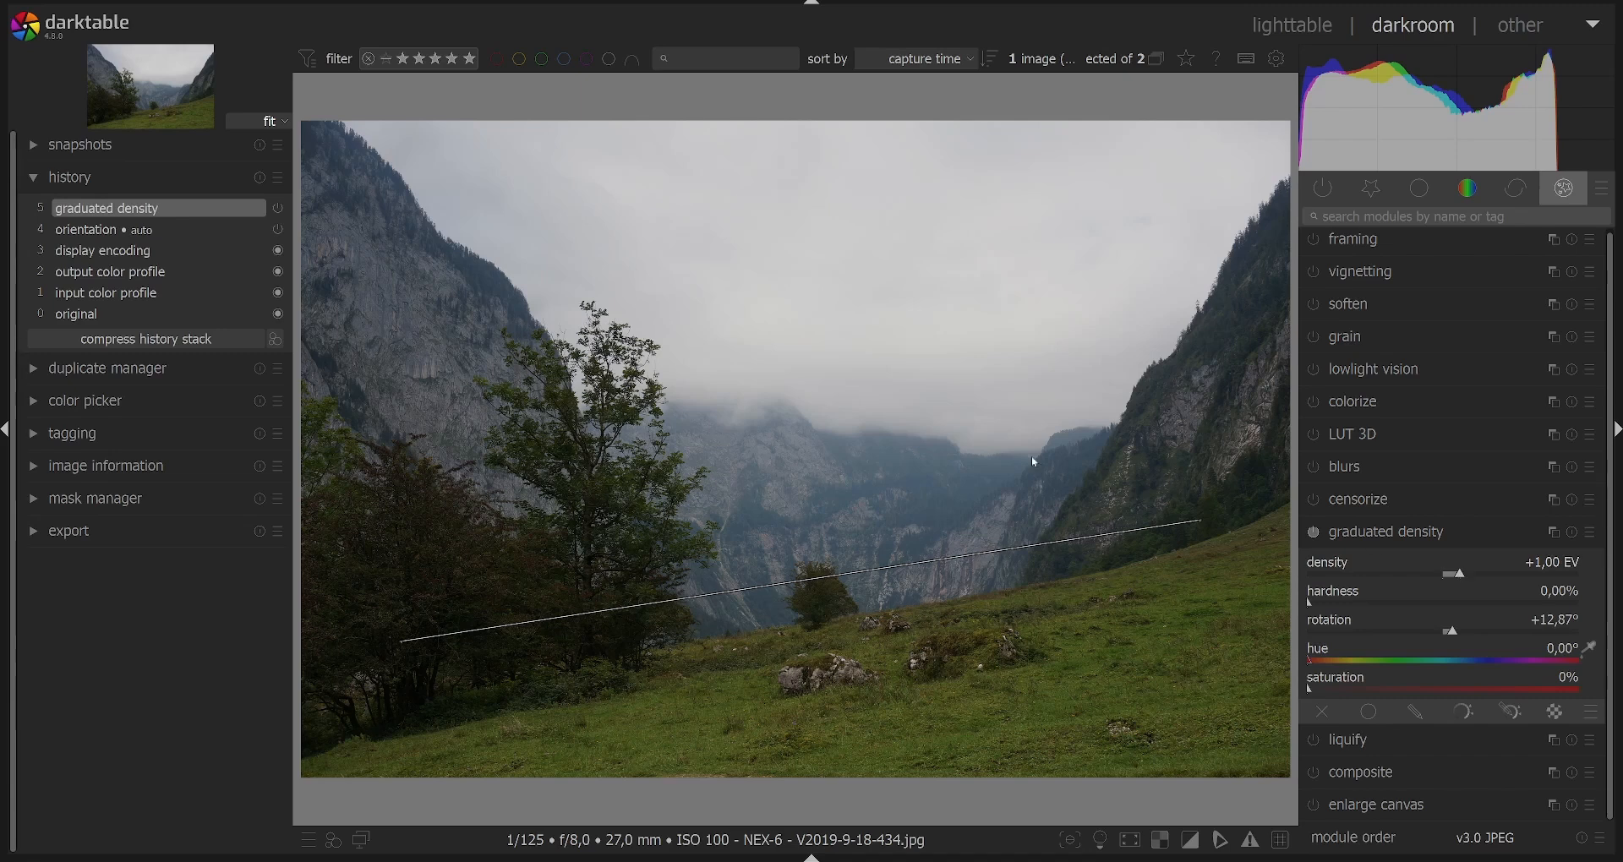
Set the density to -2.95 EV, move the gradient line up above the small bush, and set the hardness to 14.31%.
left_click_drag(1460, 577, 1398, 581)
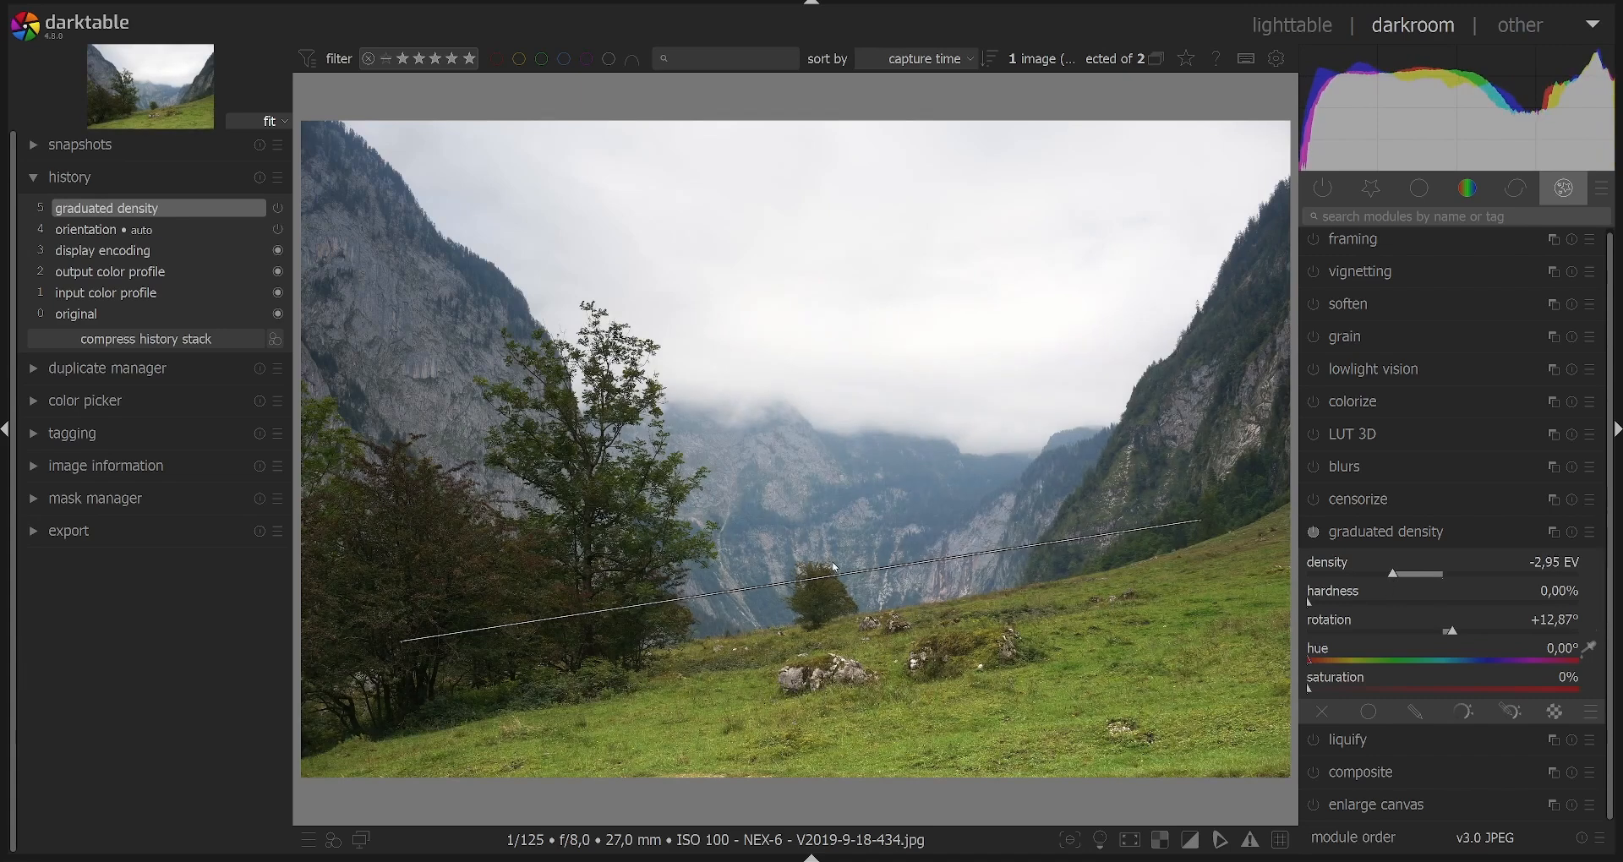
left_click_drag(837, 574, 837, 514)
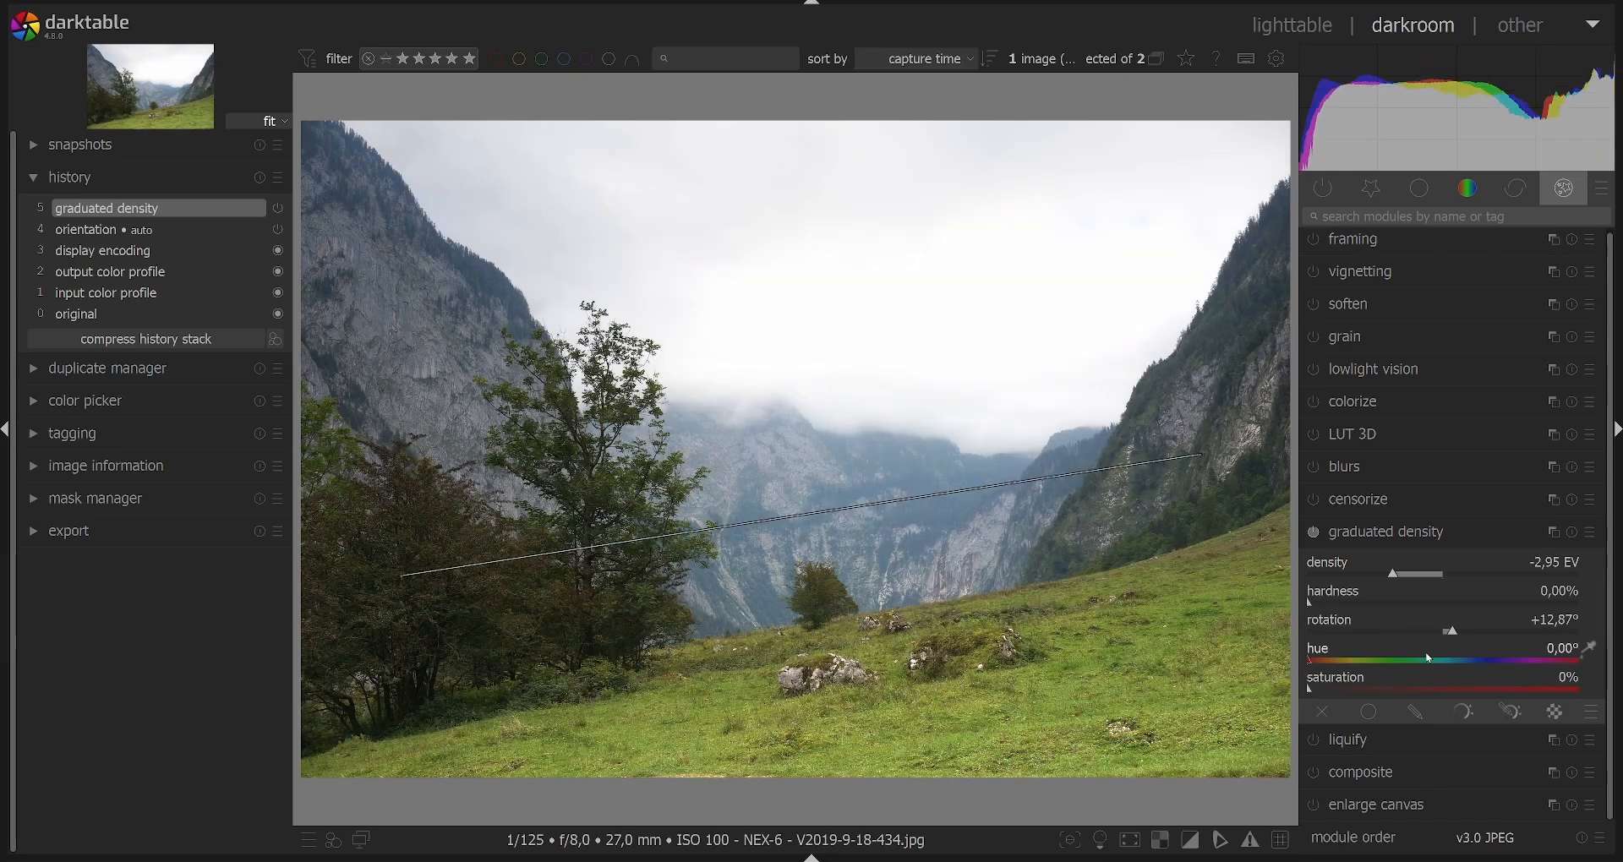
left_click_drag(1310, 602, 1346, 628)
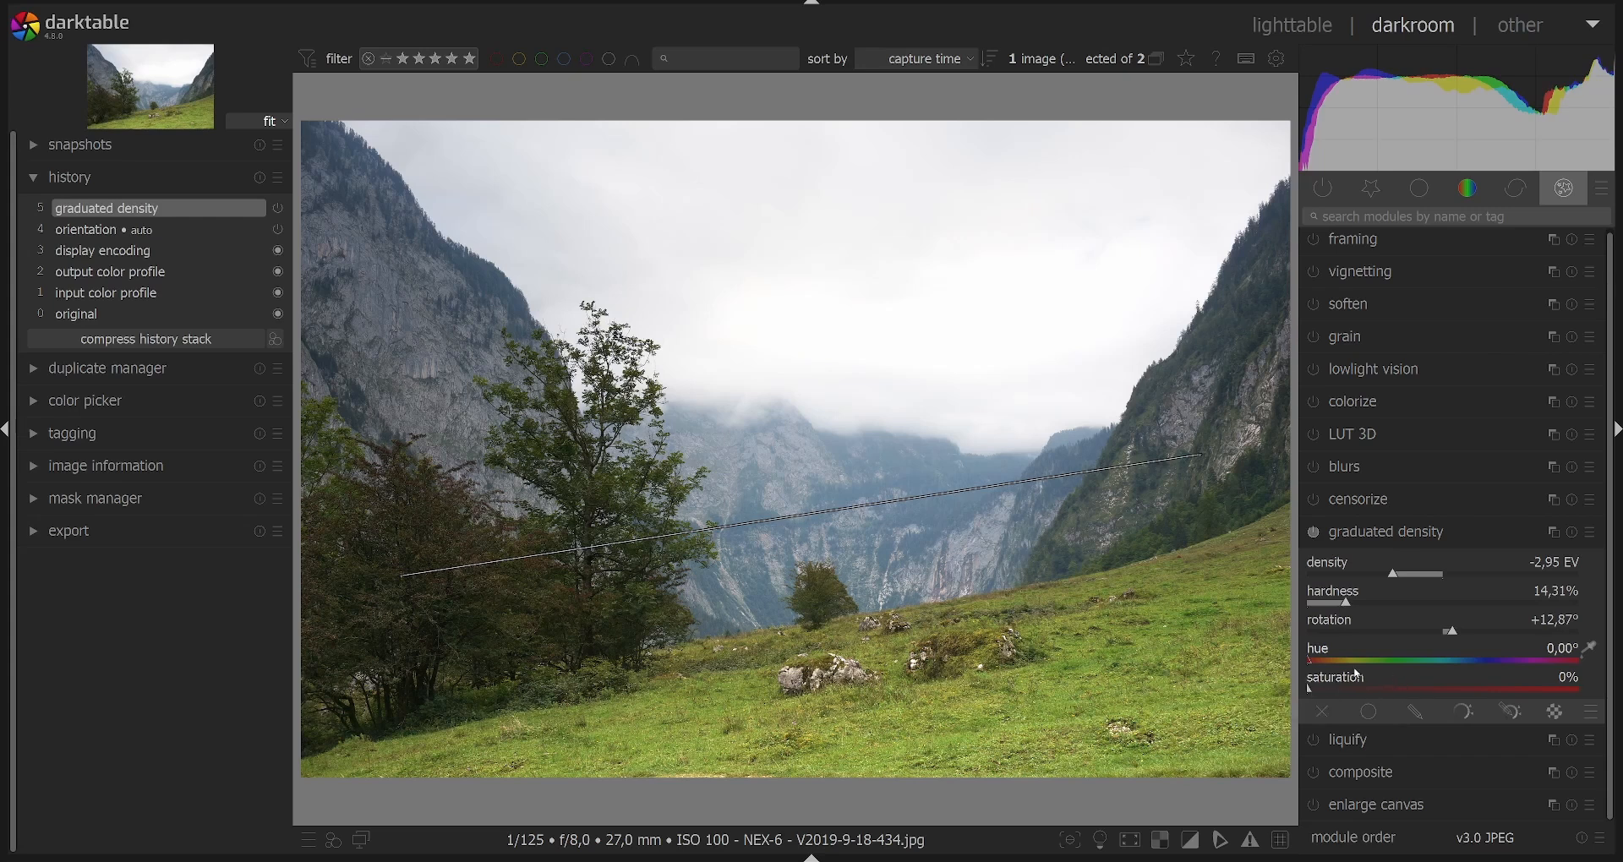
Tint the gradient with a hue of 119.81° and 1% saturation, and collapse the graduated density settings.
left_click(1400, 664)
mouse_move(1313, 690)
left_mouse_down()
mouse_move(1338, 692)
mouse_move(1311, 692)
left_mouse_up()
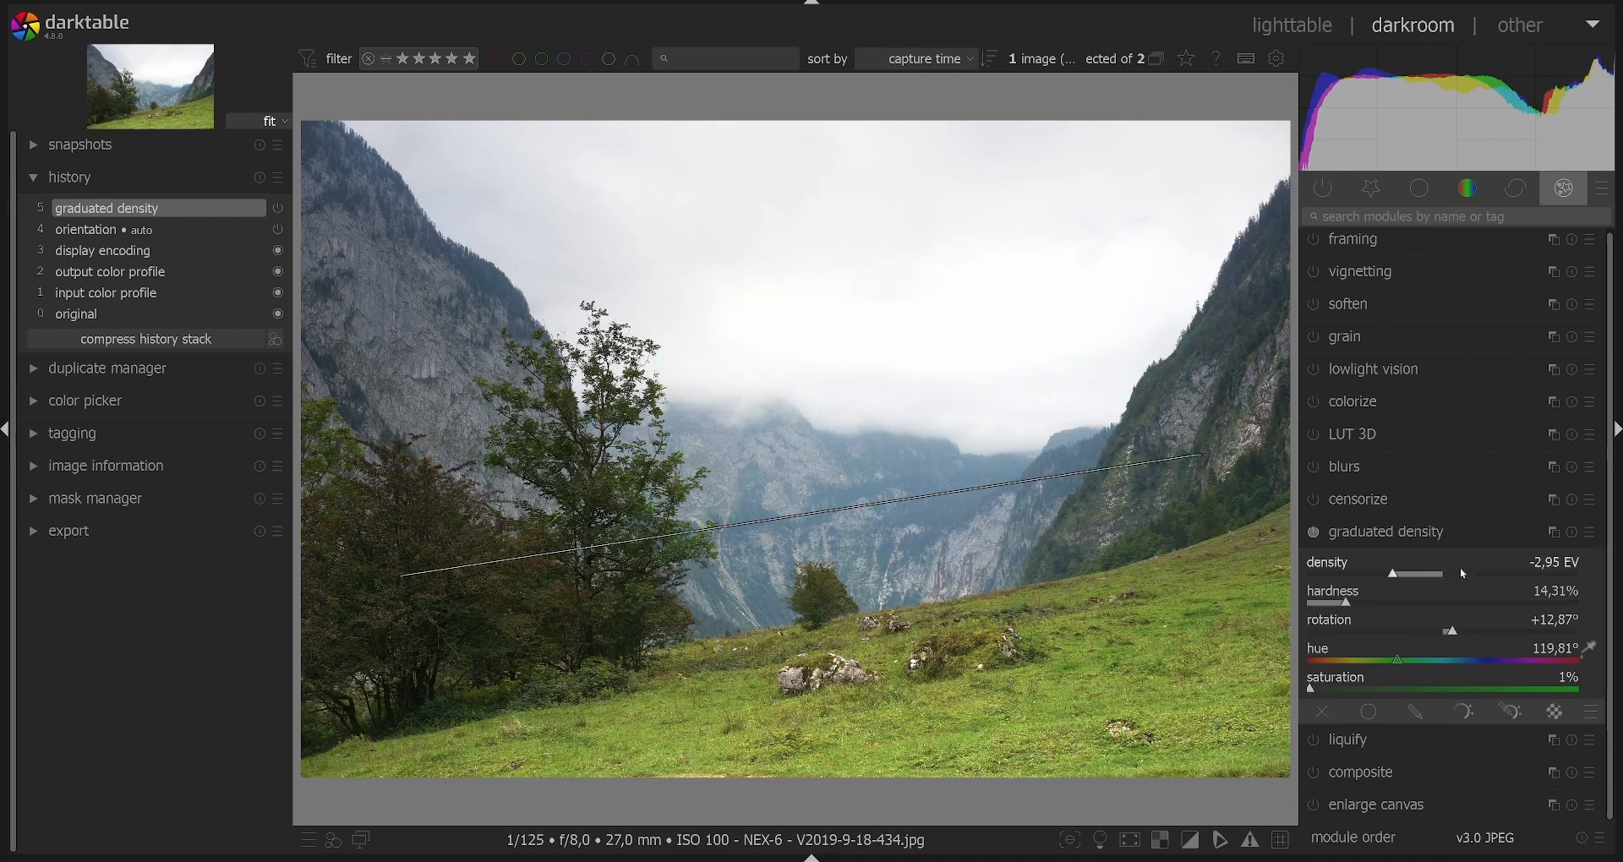
left_click(1416, 537)
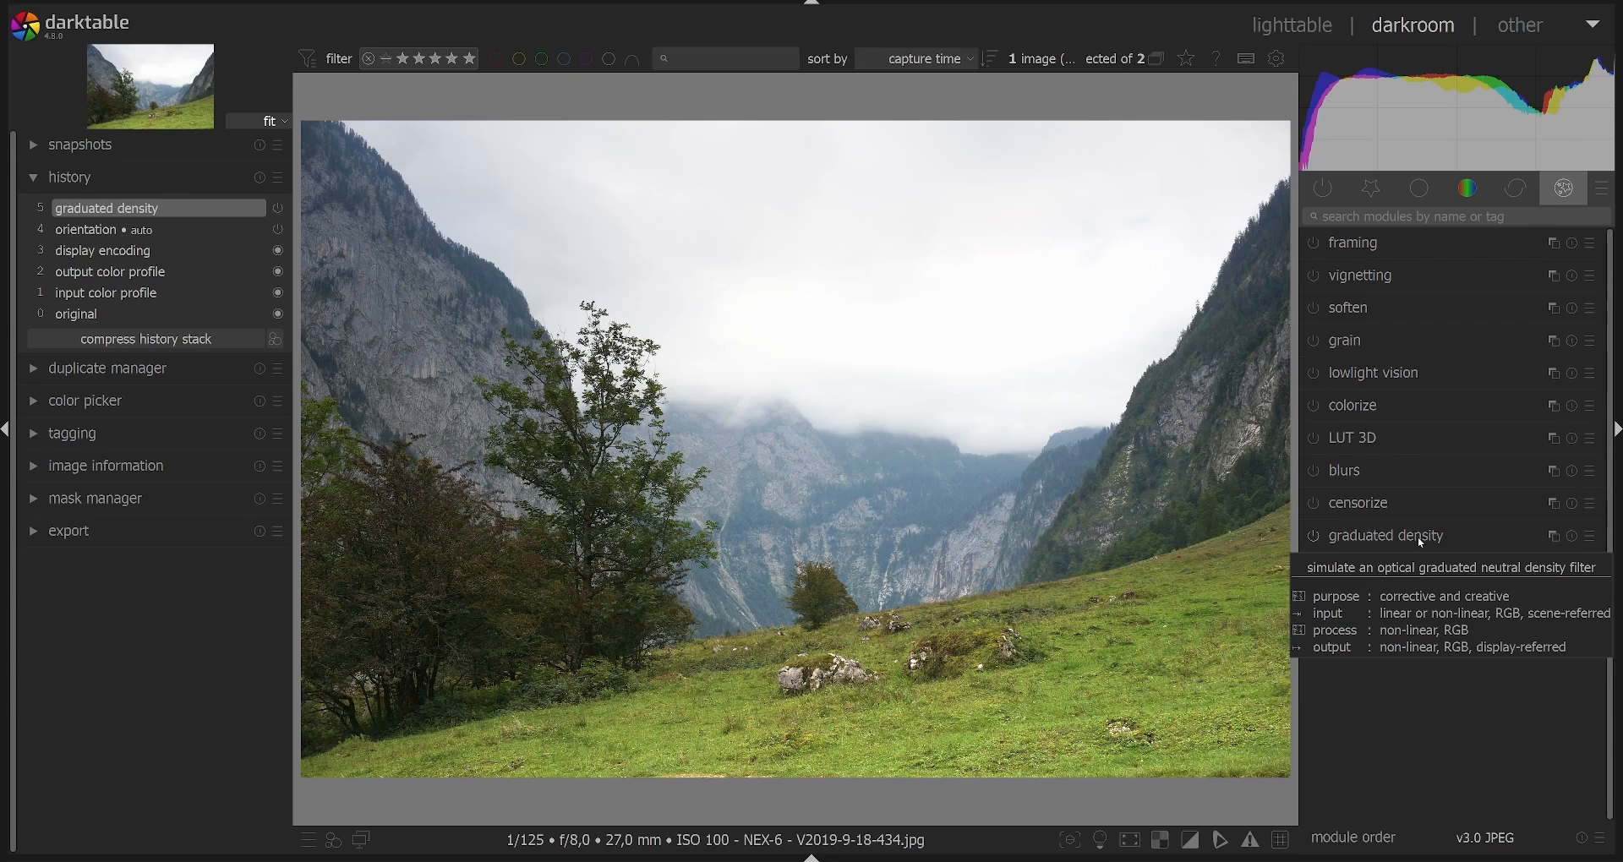
Open the mountain photo V2019-9-19-544.jpg from the filmstrip and hide the filmstrip.
key("F8")
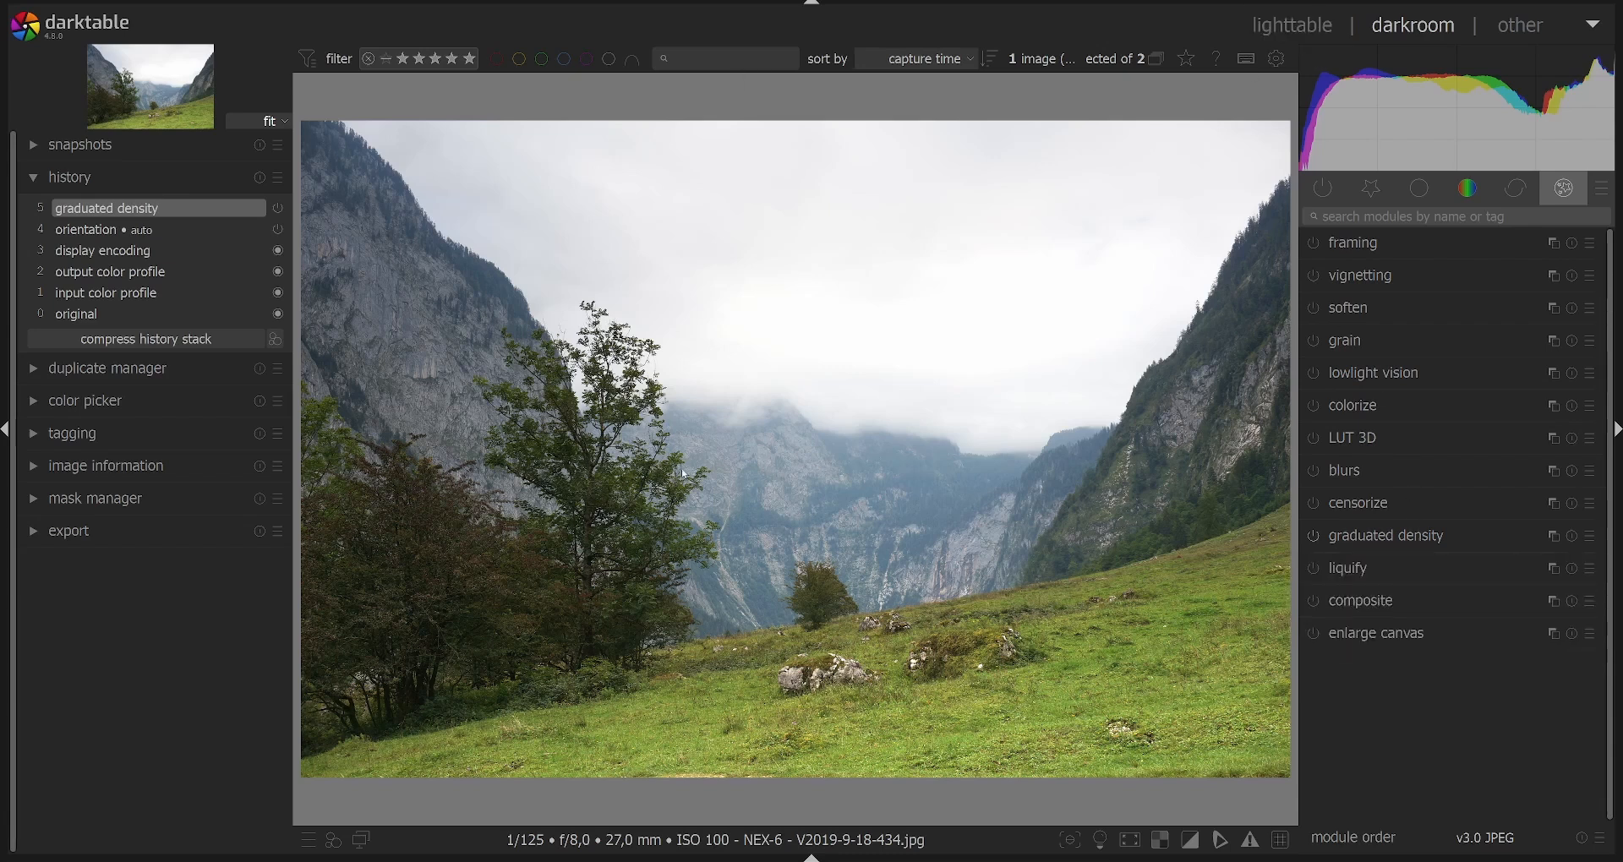
key("ctrl+f")
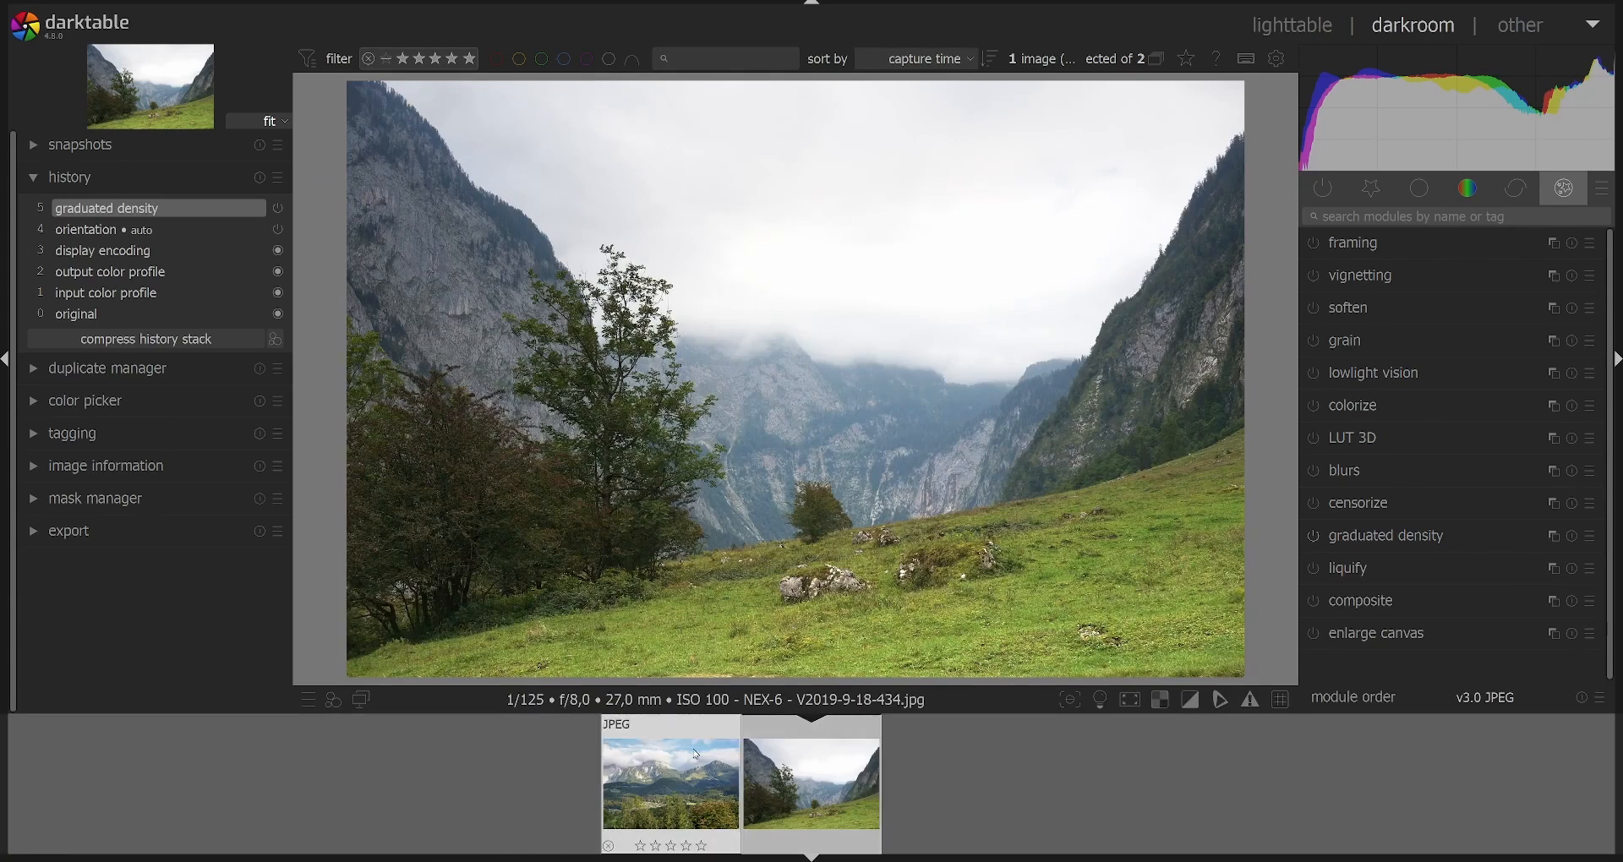
key("BackSpace")
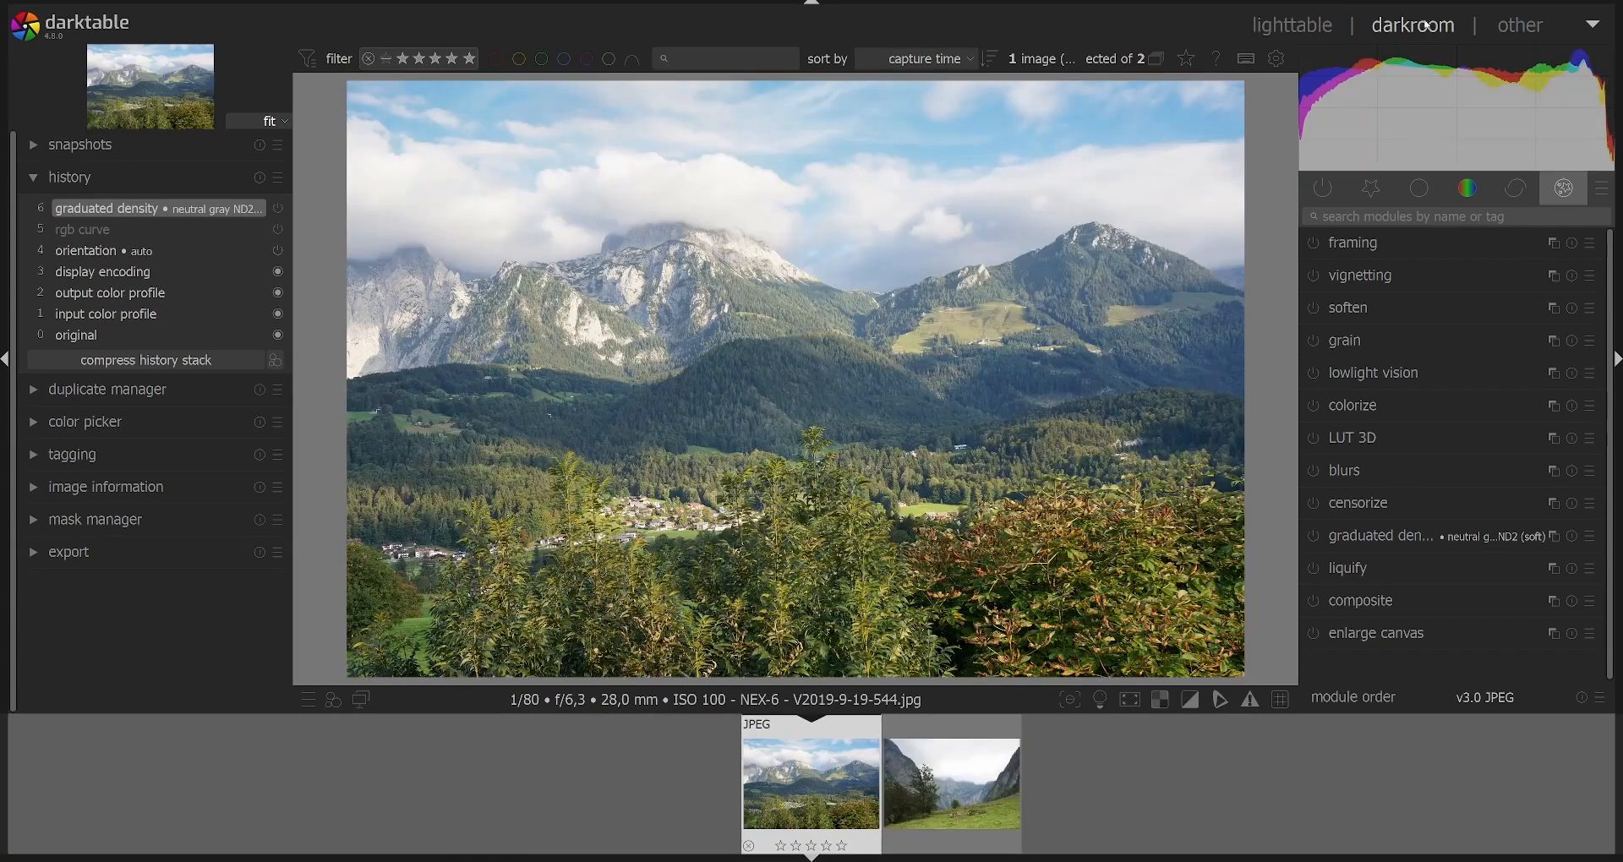
key("F8")
key("ctrl+f")
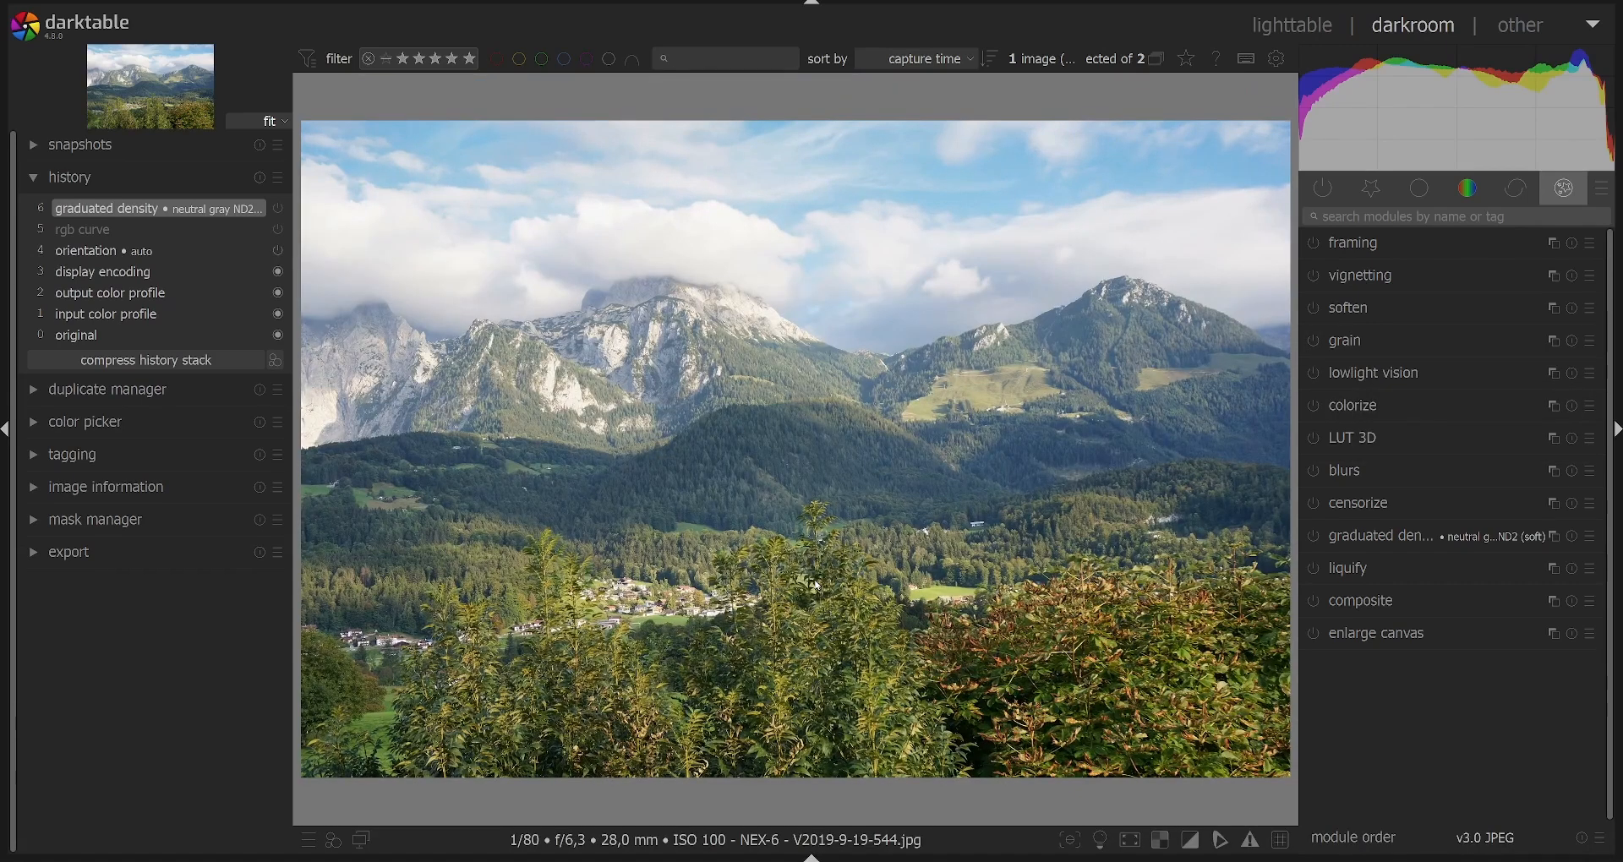
Apply graduated density at -2.03 EV with its horizontal line just above the tallest foreground treetop.
left_click(1375, 538)
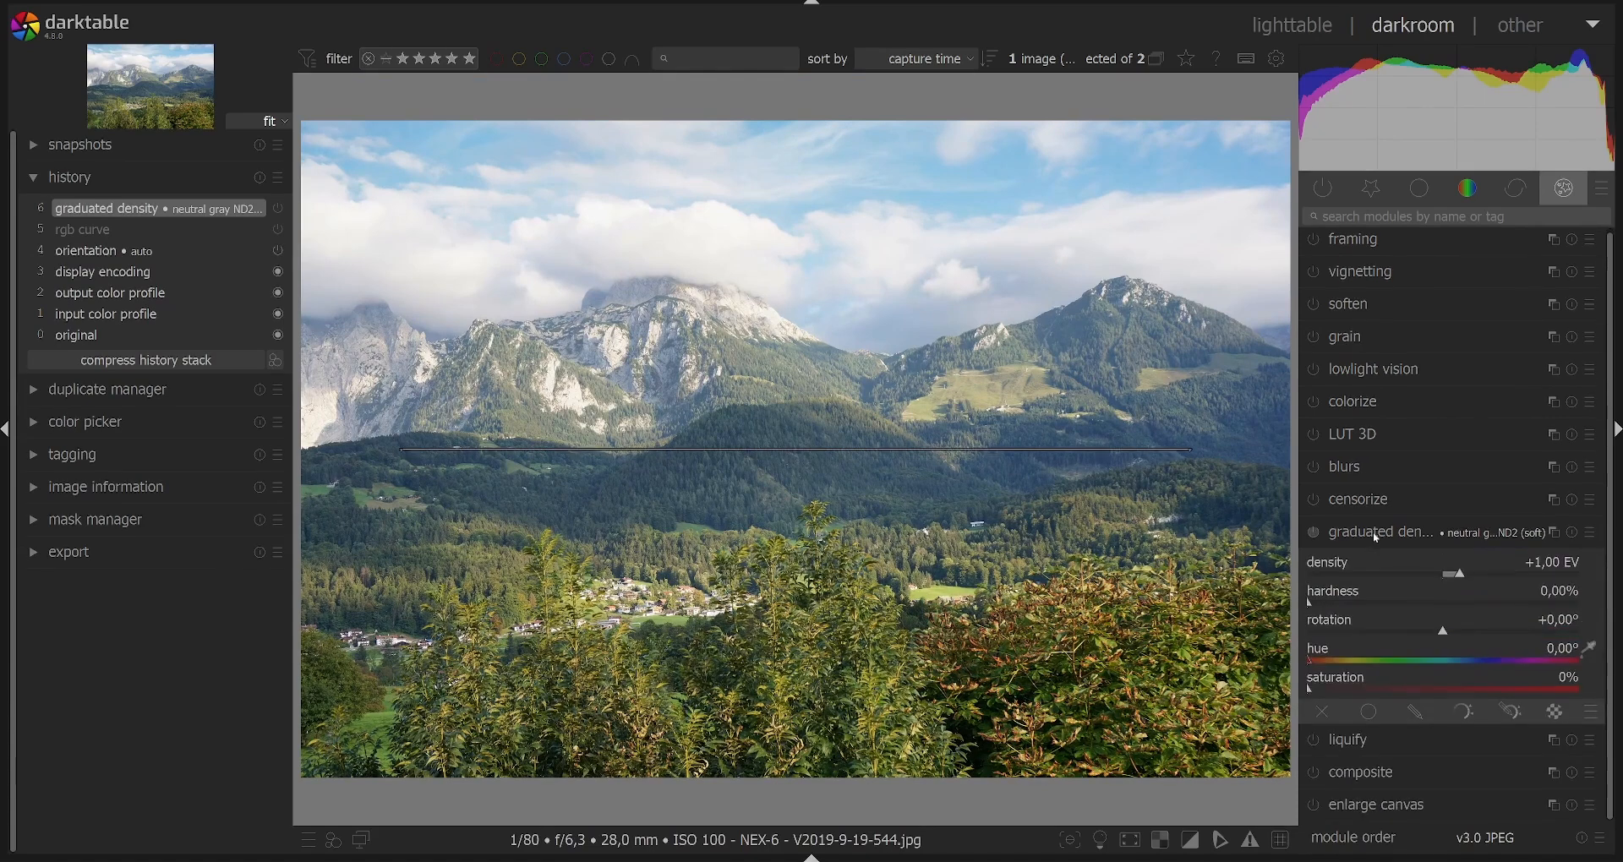
left_click_drag(814, 451, 828, 532)
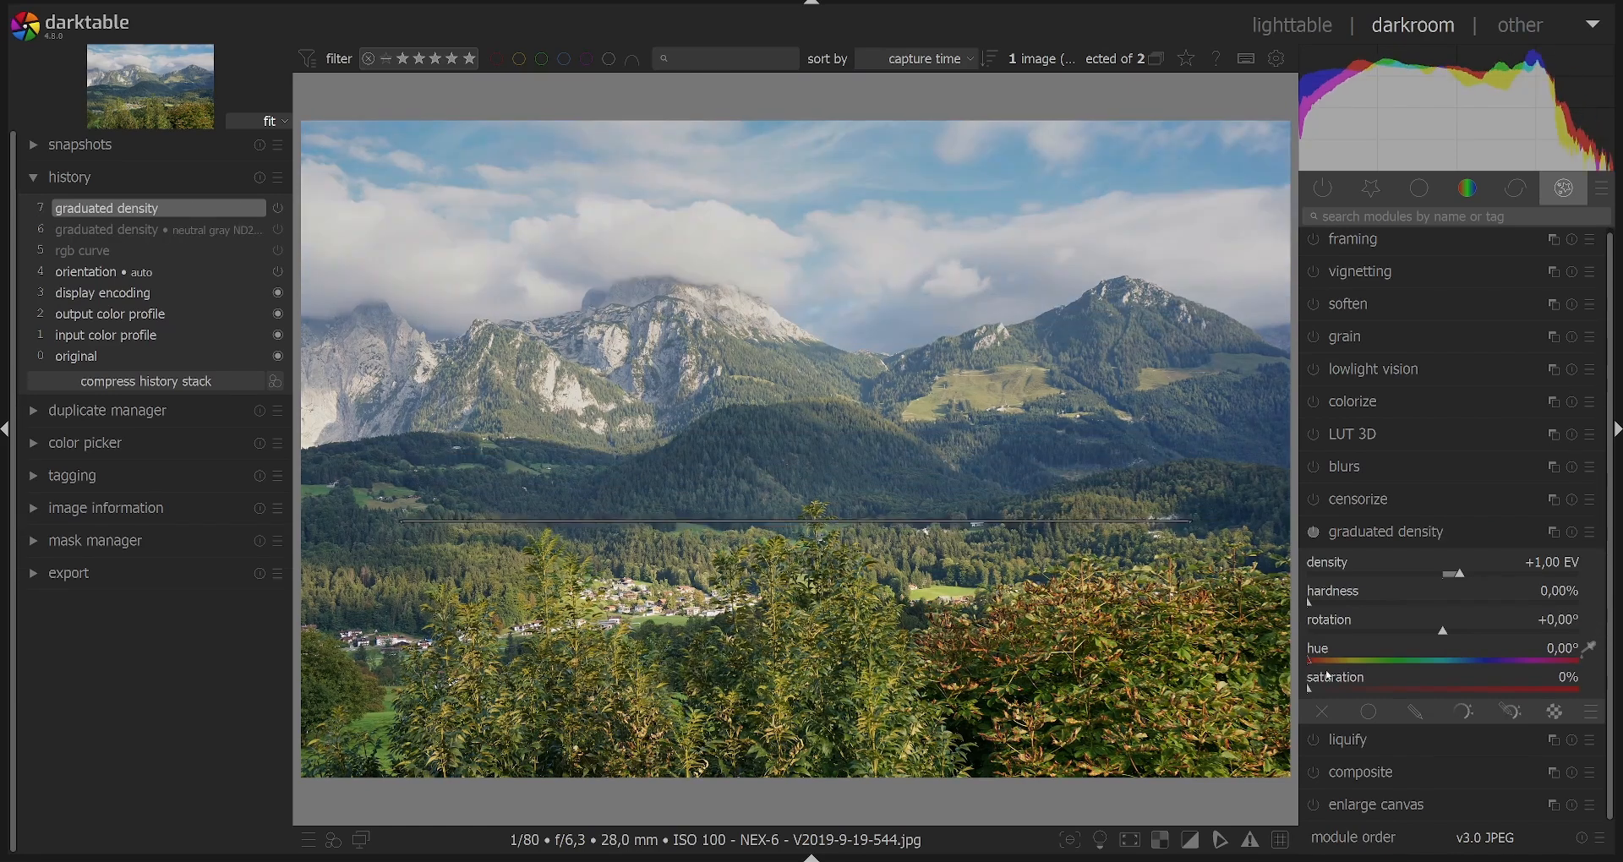
left_click_drag(1459, 576, 1408, 582)
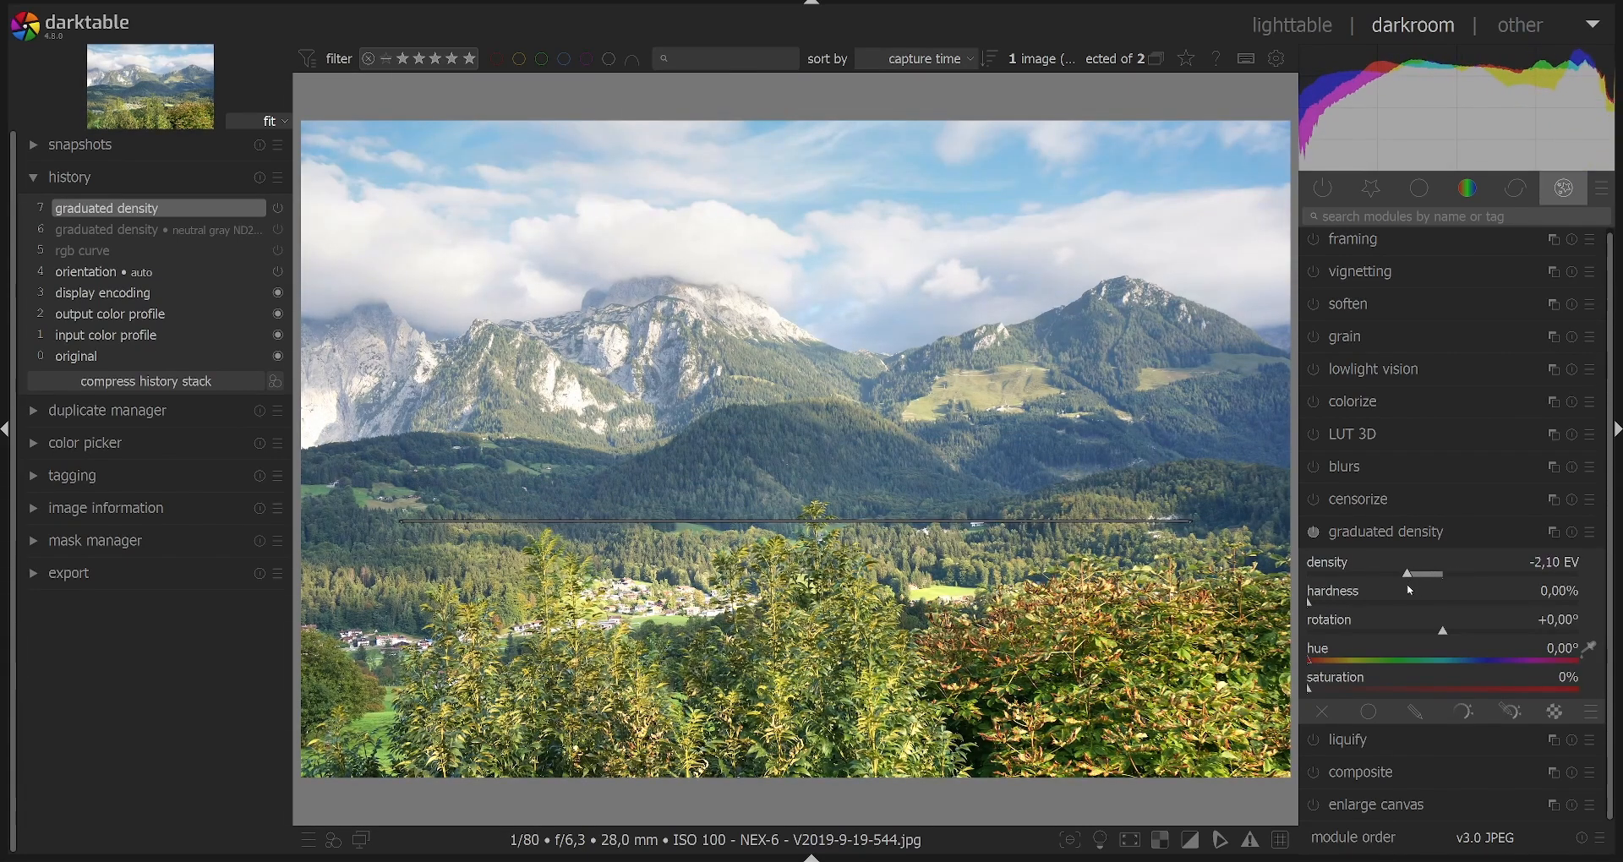
left_click_drag(853, 524, 855, 508)
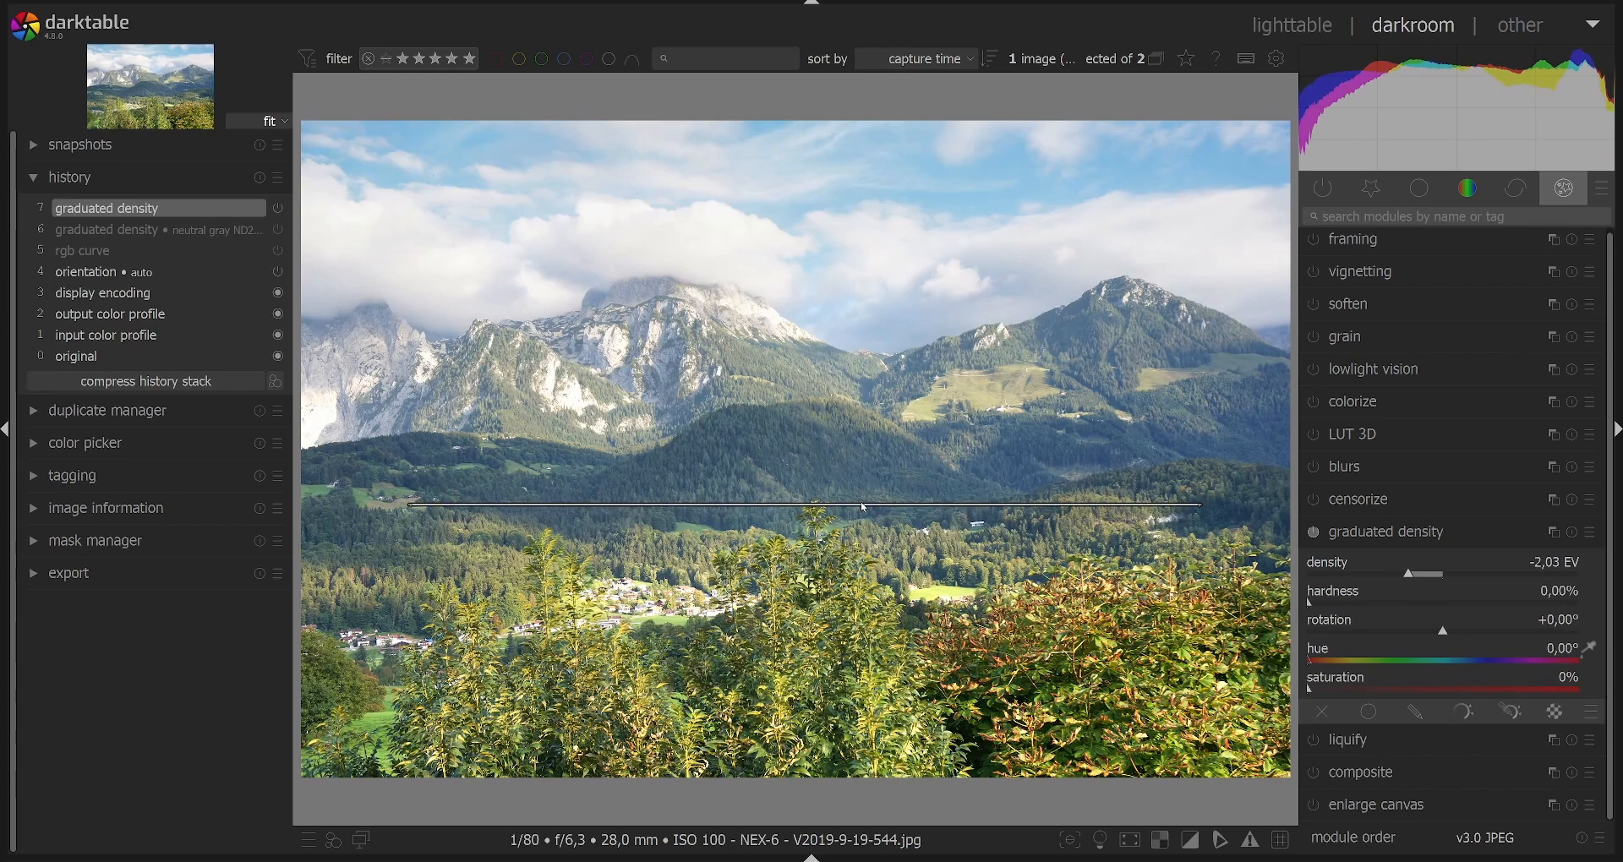
Rotate the gradient line to 1.81°, increase its hardness, and collapse the graduated density settings.
left_click_drag(1188, 509, 1188, 488)
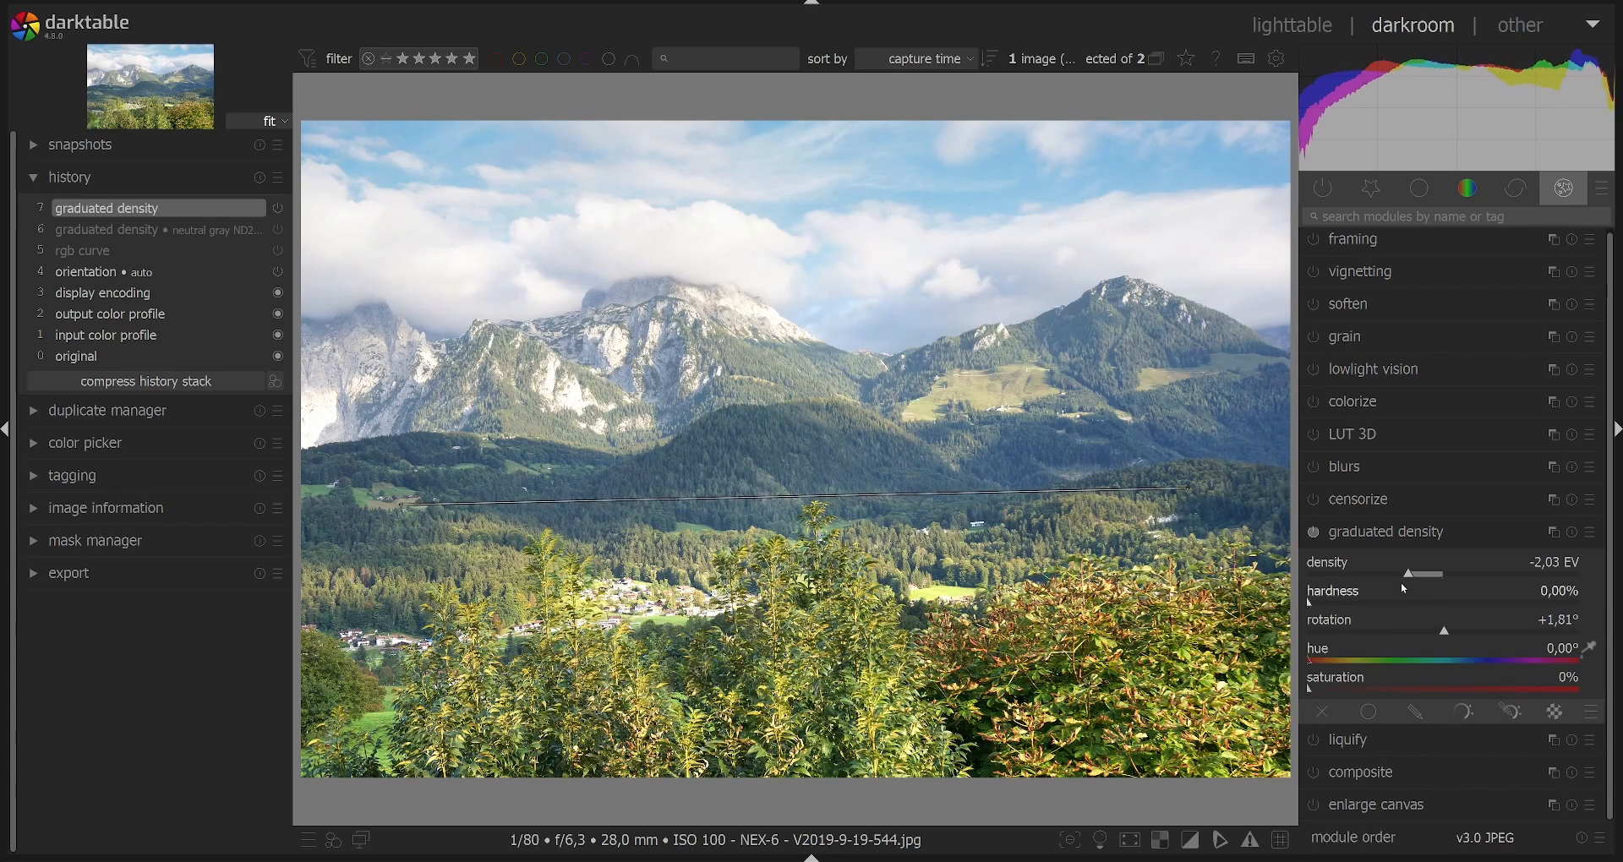
left_click_drag(1311, 605, 1408, 632)
left_click(1424, 534)
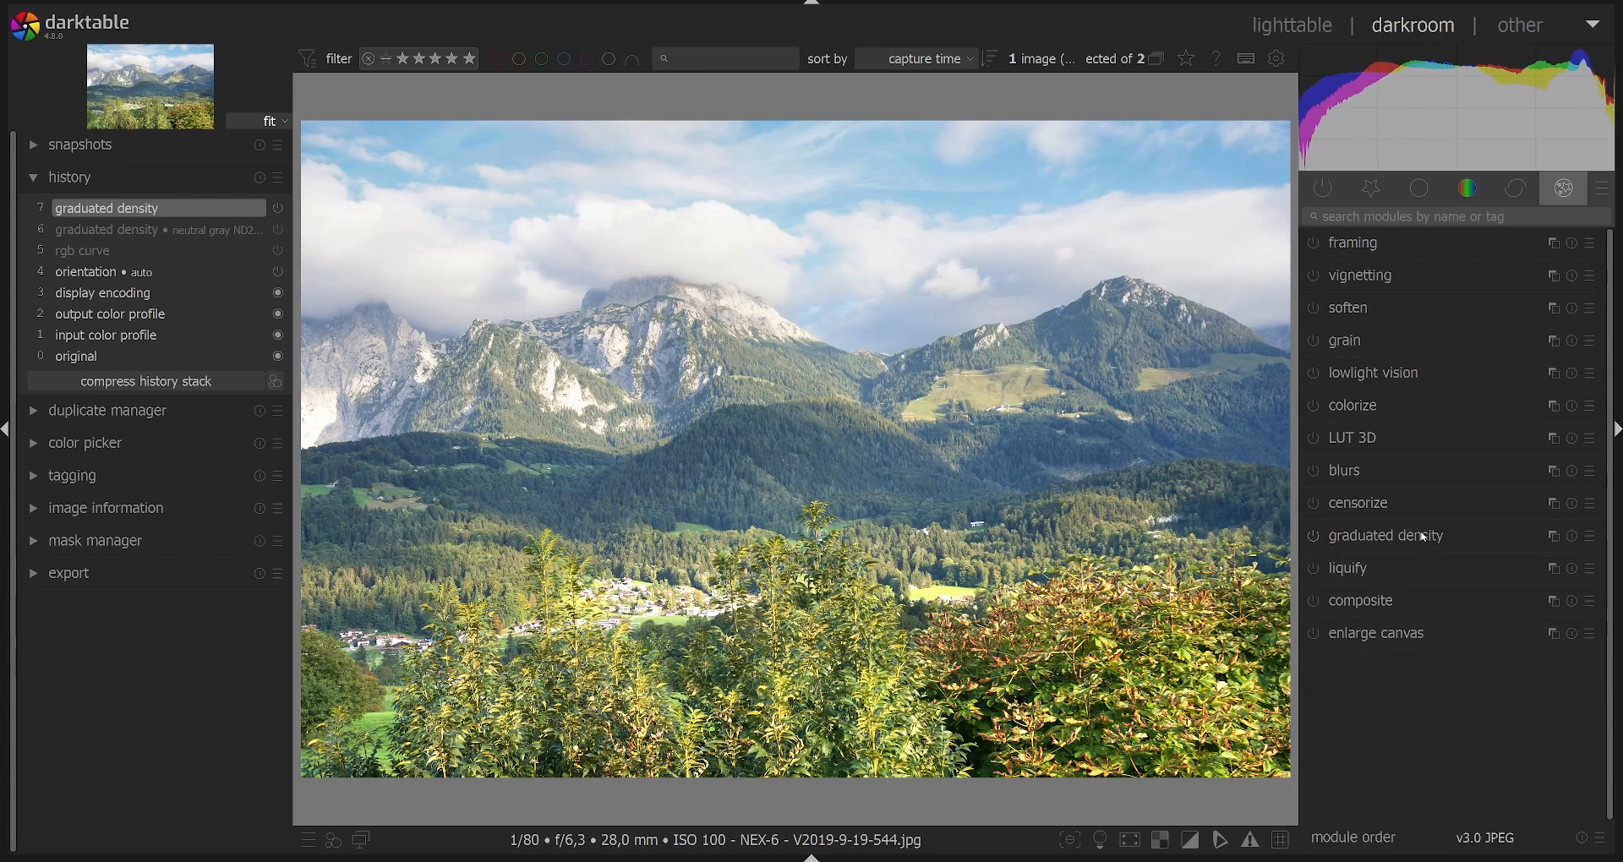